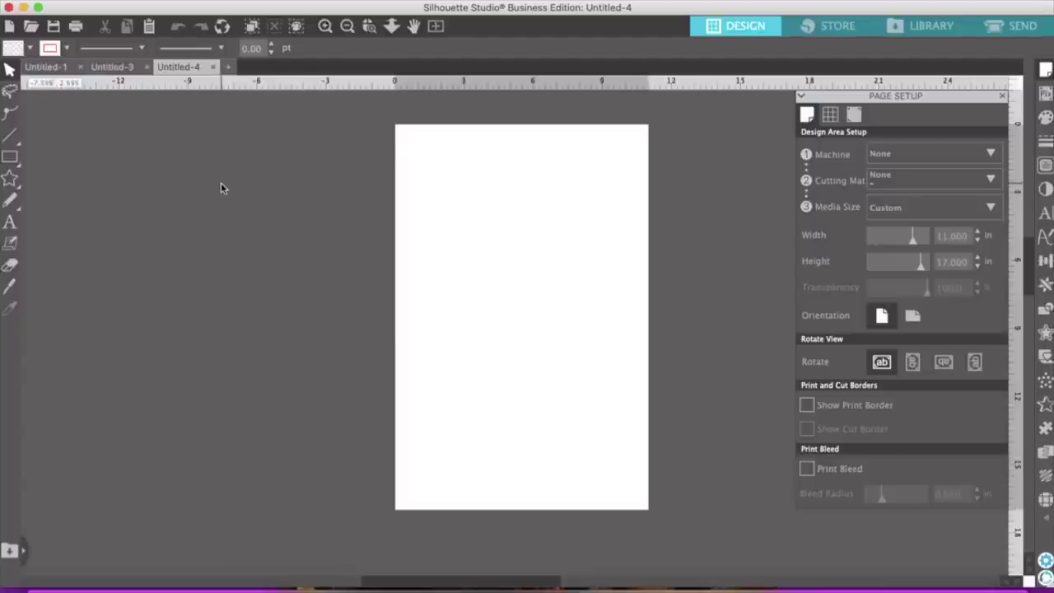
Merge the sunset beach image IMG_9127.jpg from the glitter background folder into the design.
{"action": "left_click", "coordinate": [157, 2]}
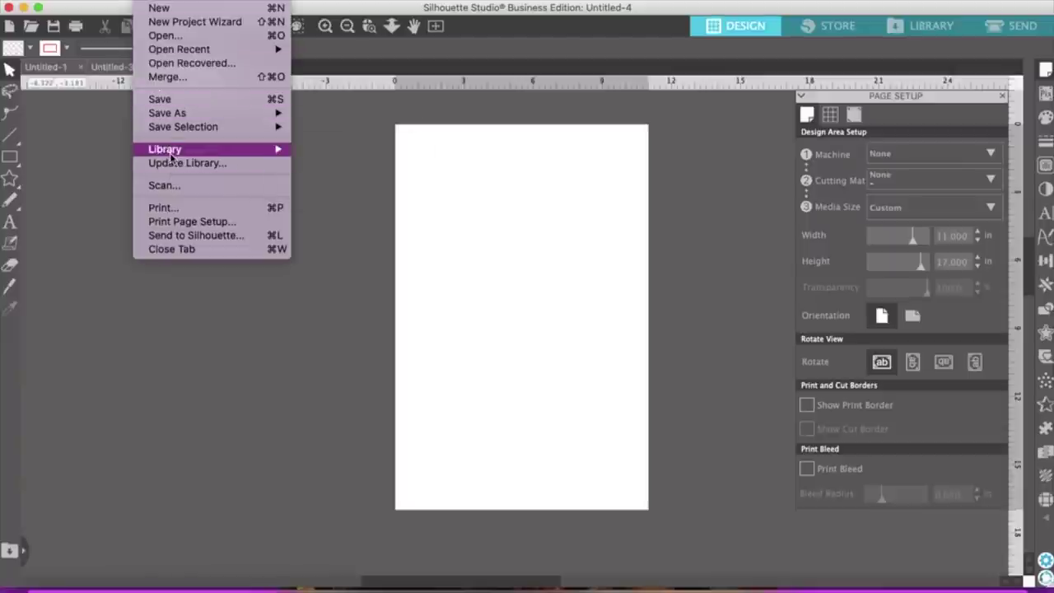
{"action": "left_click", "coordinate": [168, 77]}
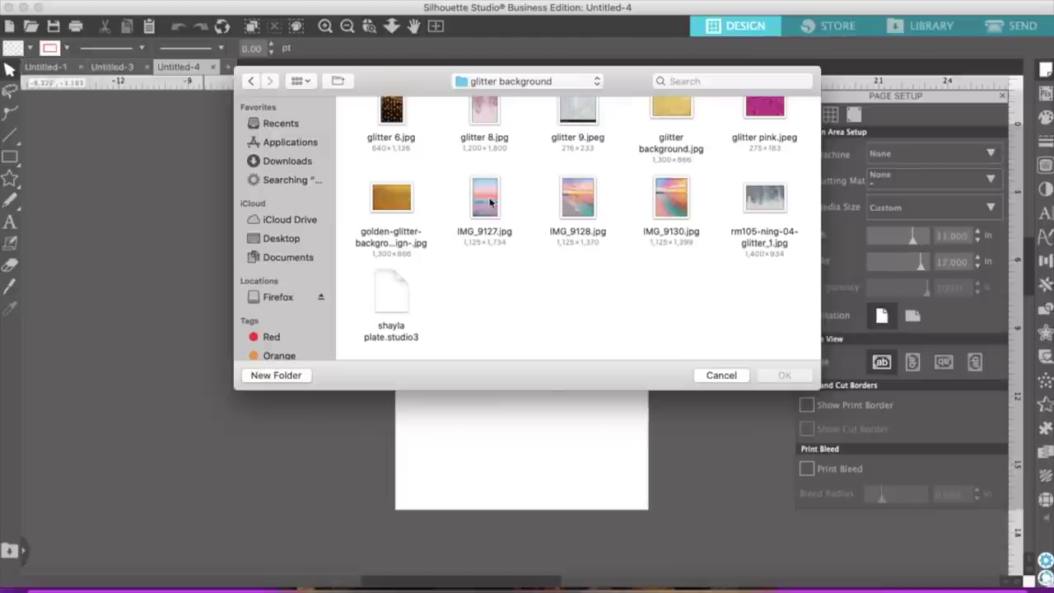
{"action": "left_click", "coordinate": [490, 201]}
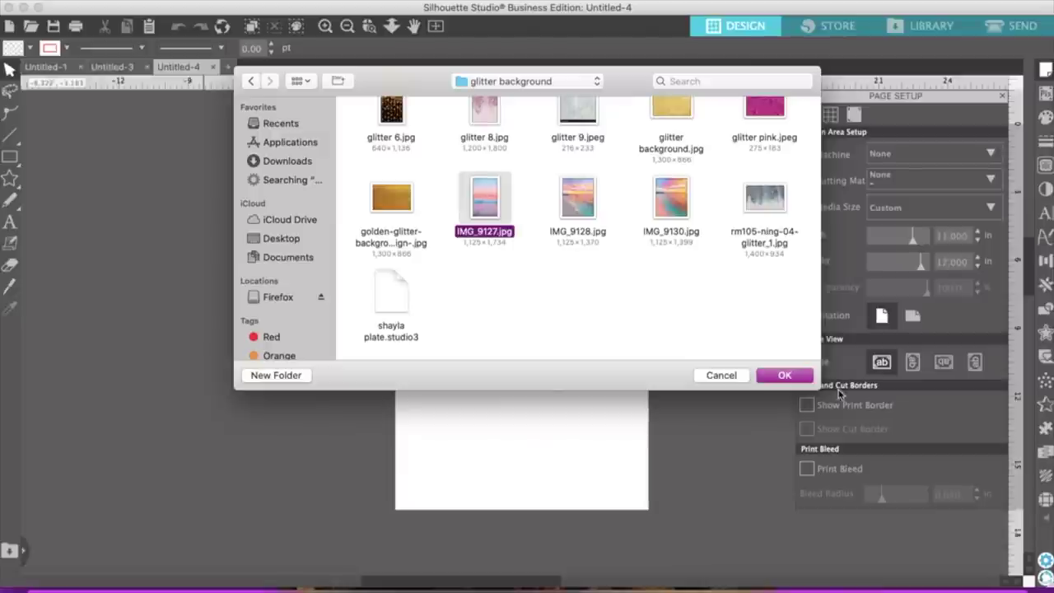
{"action": "left_click", "coordinate": [784, 376]}
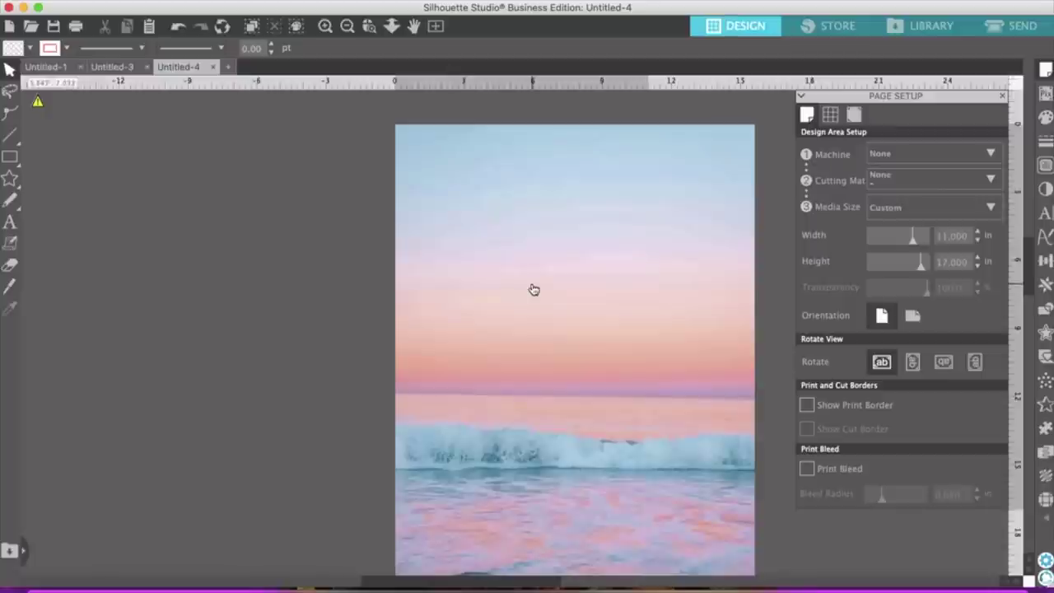
Move the sunset image off the page so it sits beside the page's left edge.
{"action": "scroll", "coordinate": [533, 289], "scroll_direction": "right", "scroll_amount": 10}
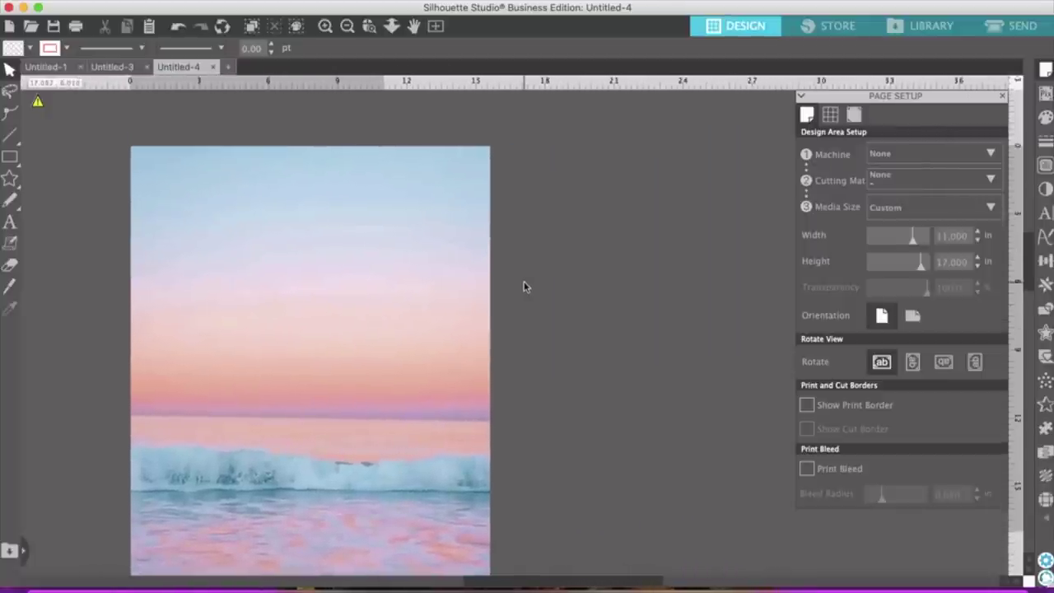
{"action": "left_click_drag", "start_coordinate": [360, 308], "coordinate": [144, 313]}
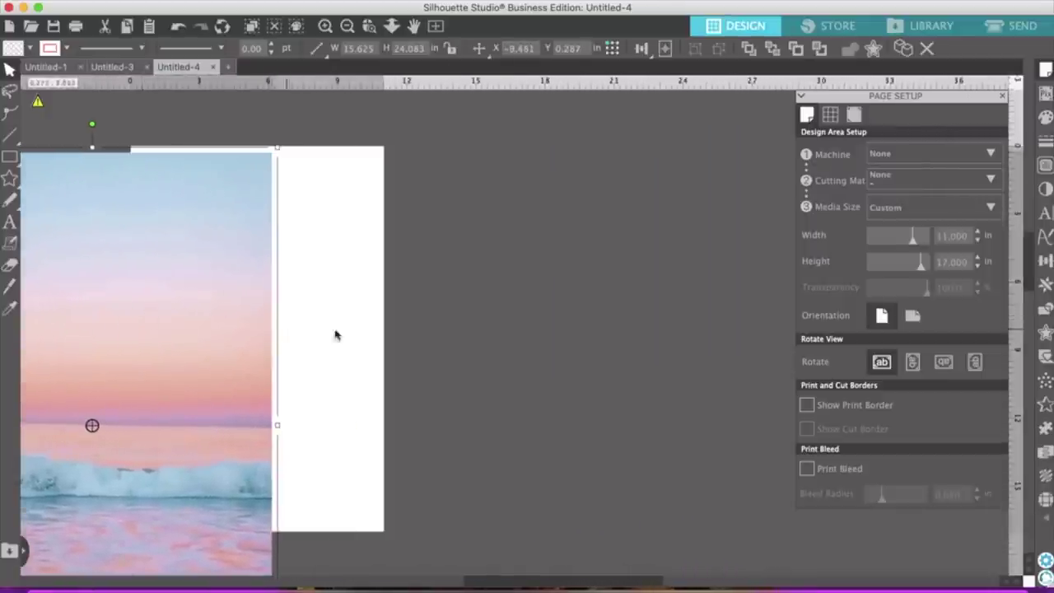
{"action": "left_click", "coordinate": [501, 332]}
{"action": "scroll", "coordinate": [582, 336], "scroll_direction": "left", "scroll_amount": 4}
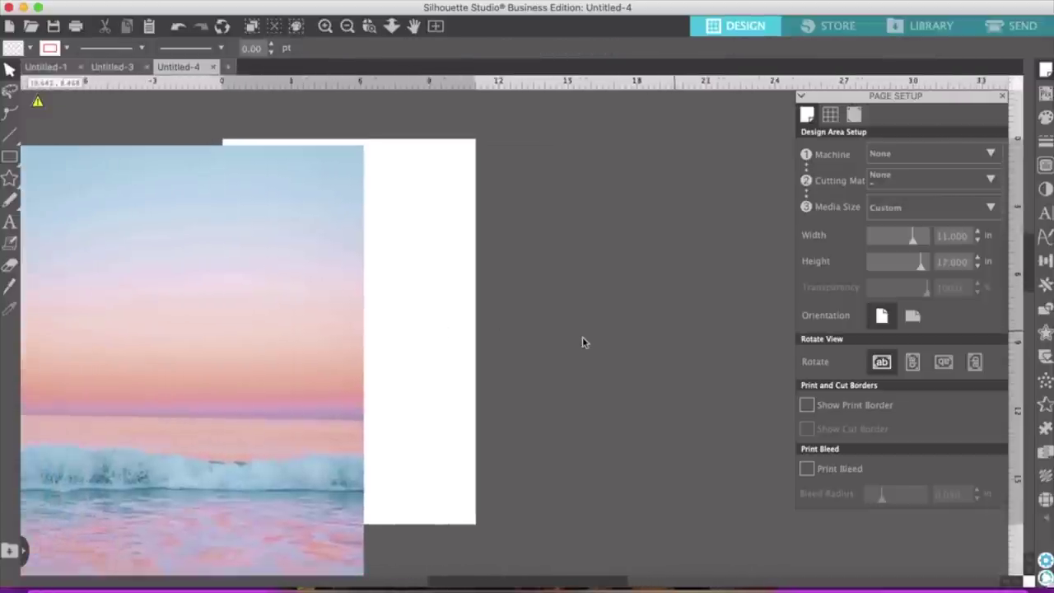
{"action": "scroll", "coordinate": [582, 336], "scroll_direction": "left", "scroll_amount": 6}
{"action": "left_click_drag", "start_coordinate": [336, 308], "coordinate": [163, 301]}
{"action": "left_click", "coordinate": [445, 245]}
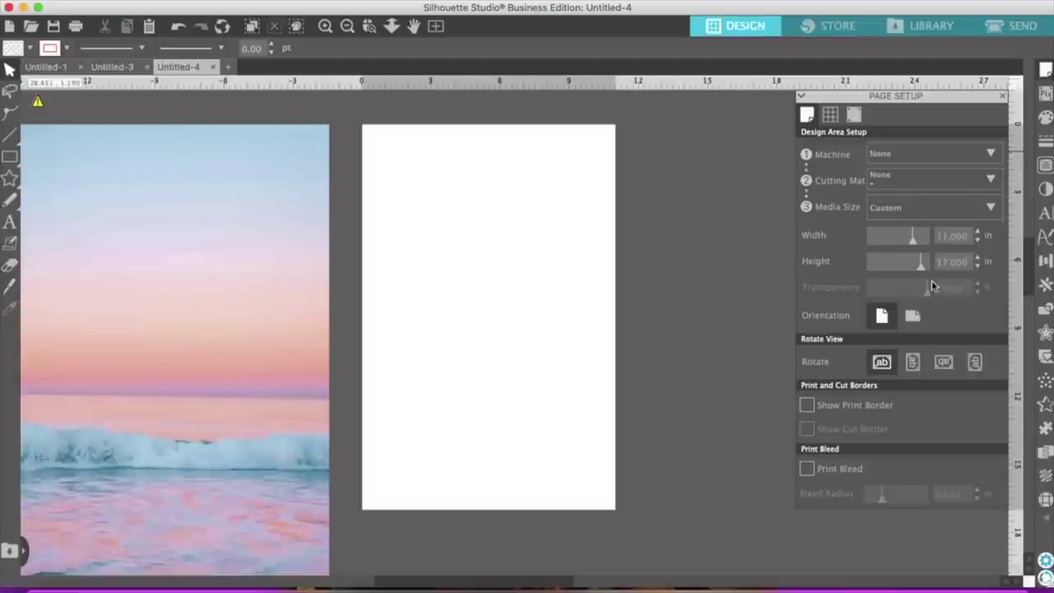
Set the page size to 8.5 in wide by 11 in high.
{"action": "triple_click", "coordinate": [967, 237]}
{"action": "key", "text": "BackSpace"}
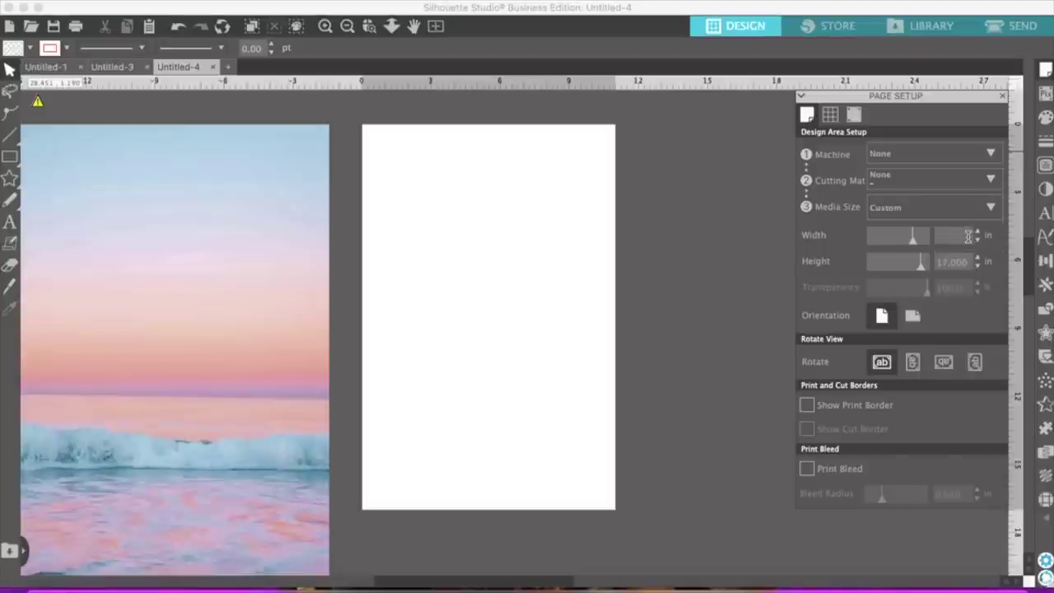
{"action": "type", "text": "8"}
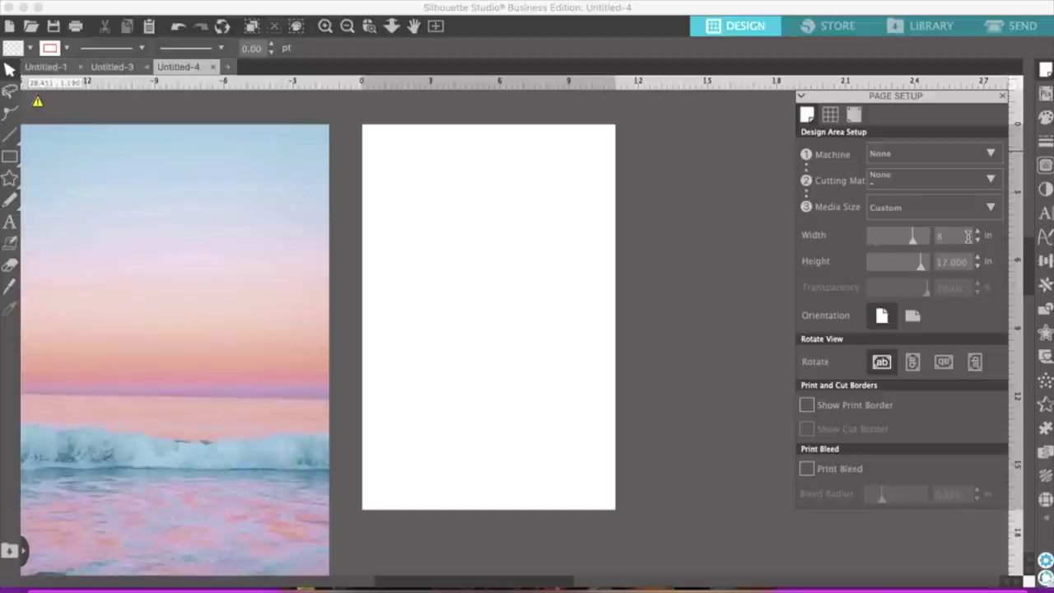
{"action": "type", "text": ".5"}
{"action": "left_click", "coordinate": [968, 262]}
{"action": "triple_click", "coordinate": [968, 262]}
{"action": "key", "text": "BackSpace"}
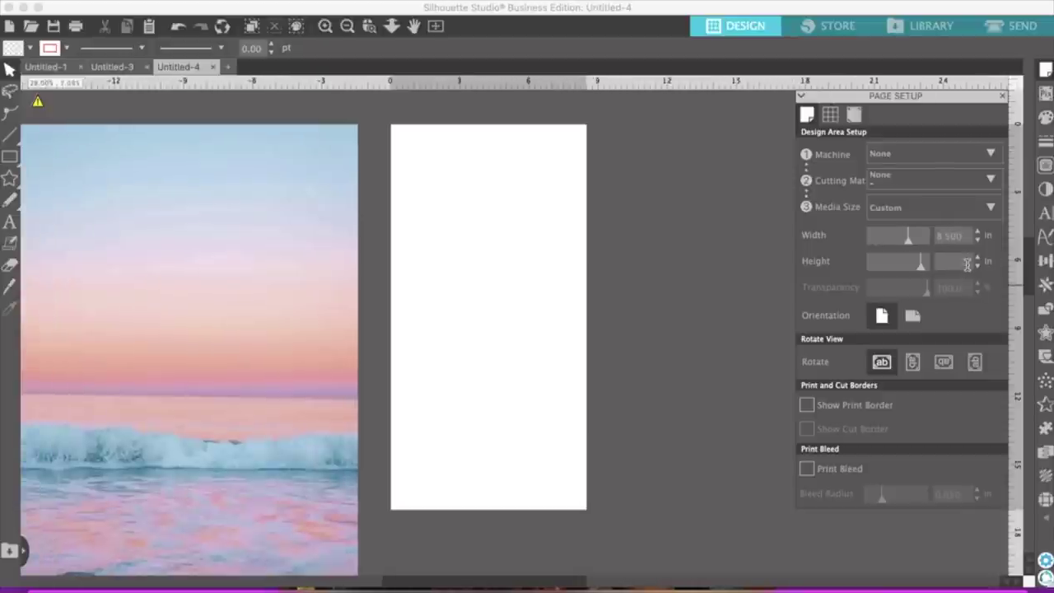
{"action": "type", "text": "11"}
{"action": "key", "text": "Return"}
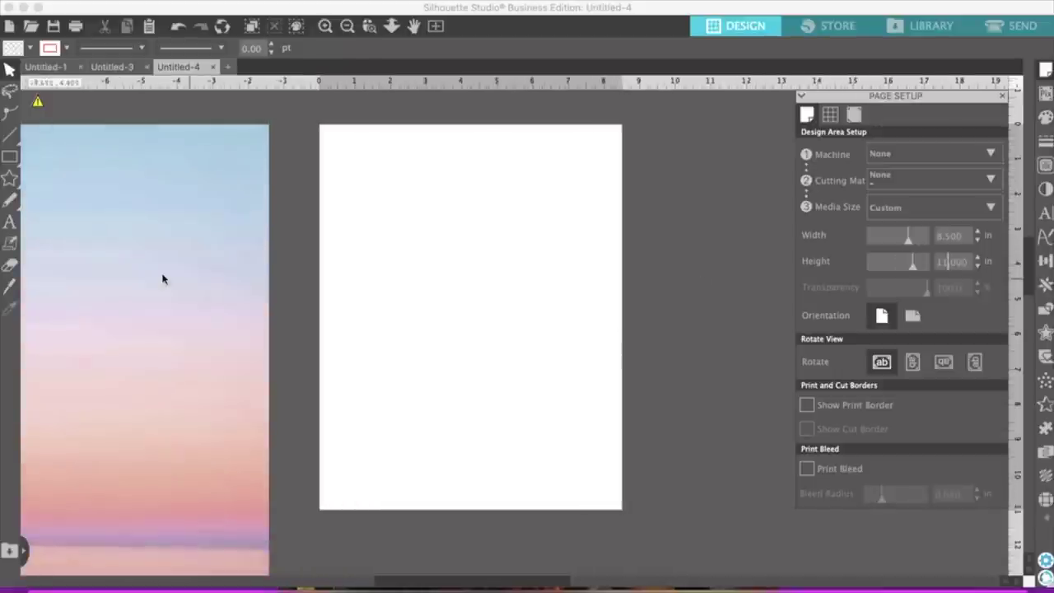
Move the sunset image back over the page and set its width to 8.500 in.
{"action": "left_click_drag", "start_coordinate": [162, 279], "coordinate": [555, 277]}
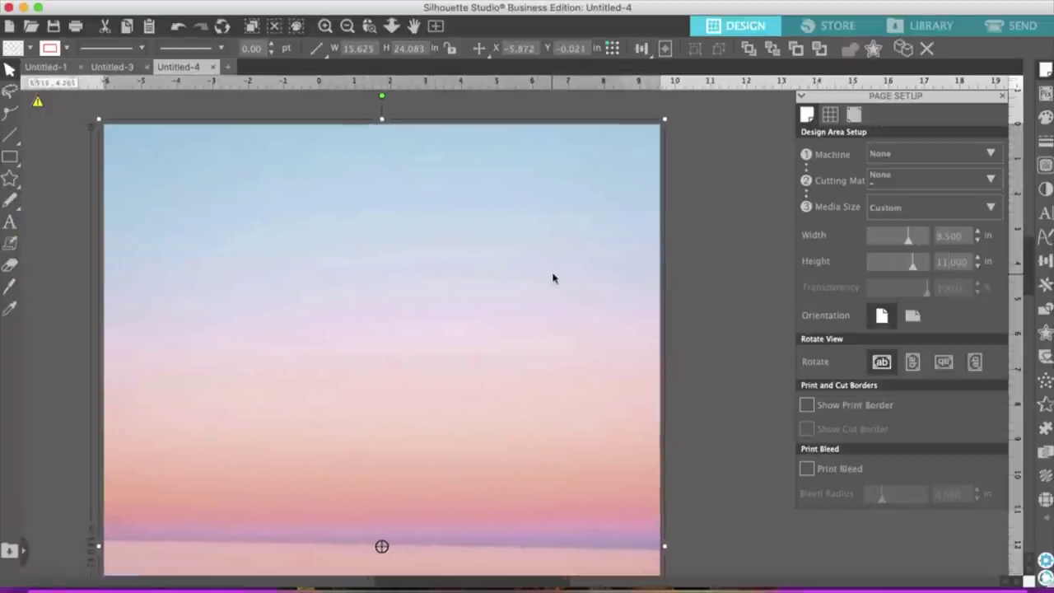
{"action": "left_click", "coordinate": [376, 48]}
{"action": "key", "text": "BackSpace"}
{"action": "key", "text": "BackSpace"}
{"action": "key", "text": "BackSpace"}
{"action": "key", "text": "BackSpace"}
{"action": "key", "text": "BackSpace"}
{"action": "key", "text": "BackSpace"}
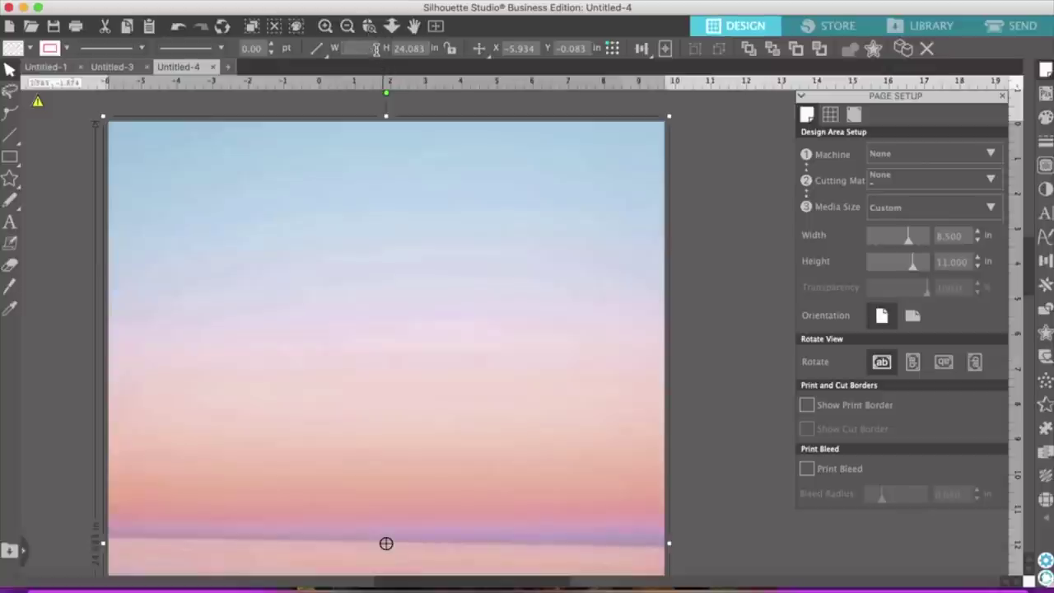
{"action": "type", "text": "8.500"}
Set the sunset image's height to 11 in and align it to cover the whole page.
{"action": "left_click", "coordinate": [423, 49]}
{"action": "key", "text": "BackSpace"}
{"action": "key", "text": "BackSpace"}
{"action": "key", "text": "BackSpace"}
{"action": "key", "text": "BackSpace"}
{"action": "key", "text": "BackSpace"}
{"action": "key", "text": "BackSpace"}
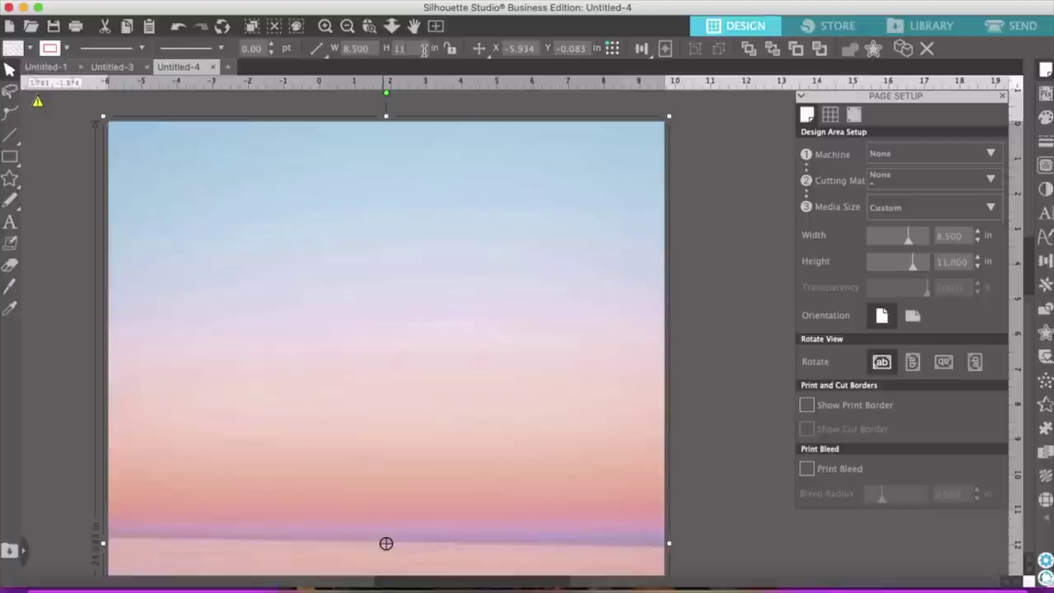
{"action": "key", "text": "Return"}
{"action": "left_click_drag", "start_coordinate": [417, 365], "coordinate": [499, 138]}
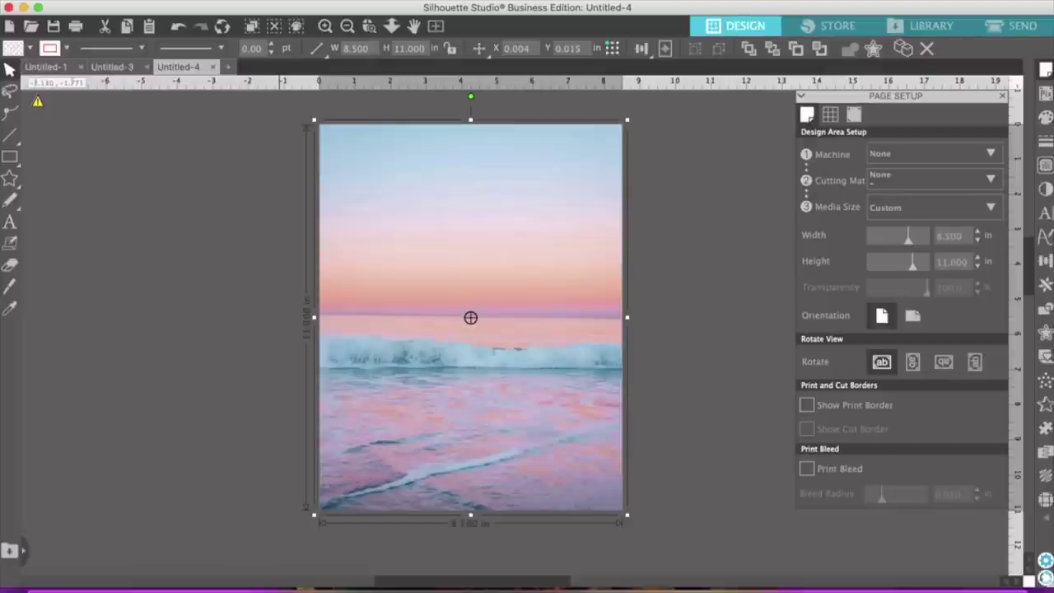
Start merging a clipart file and open the cricut and cameo files folder on the Desktop.
{"action": "left_click", "coordinate": [152, 0]}
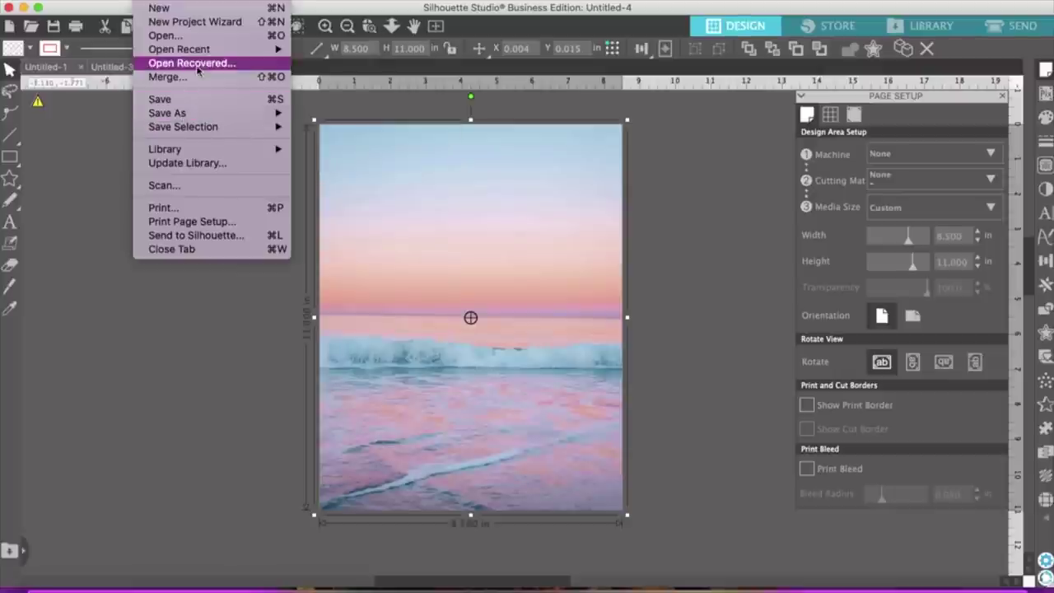
{"action": "left_click", "coordinate": [199, 79]}
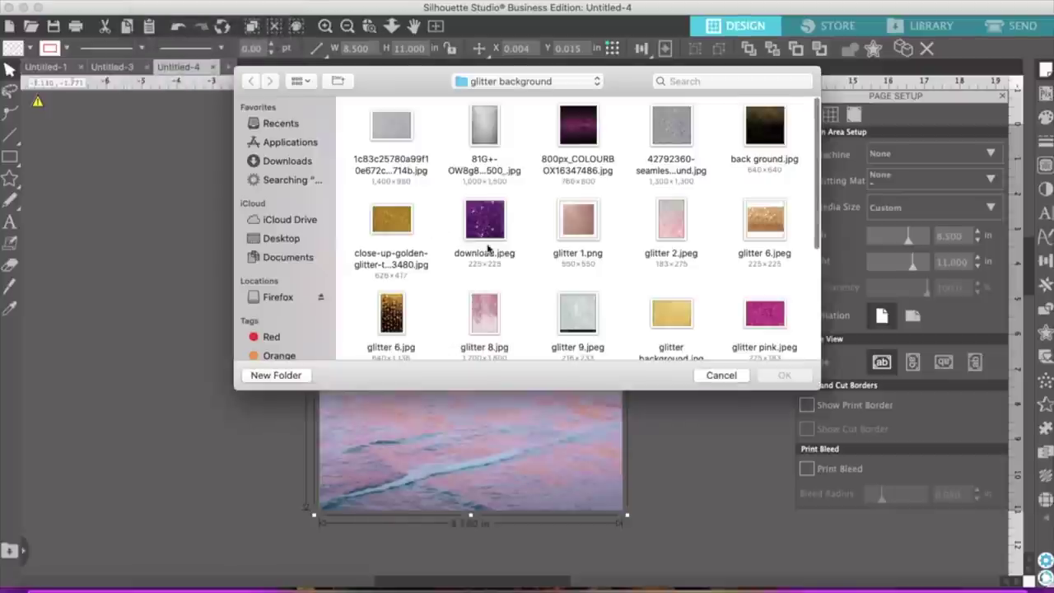
{"action": "left_click", "coordinate": [285, 238]}
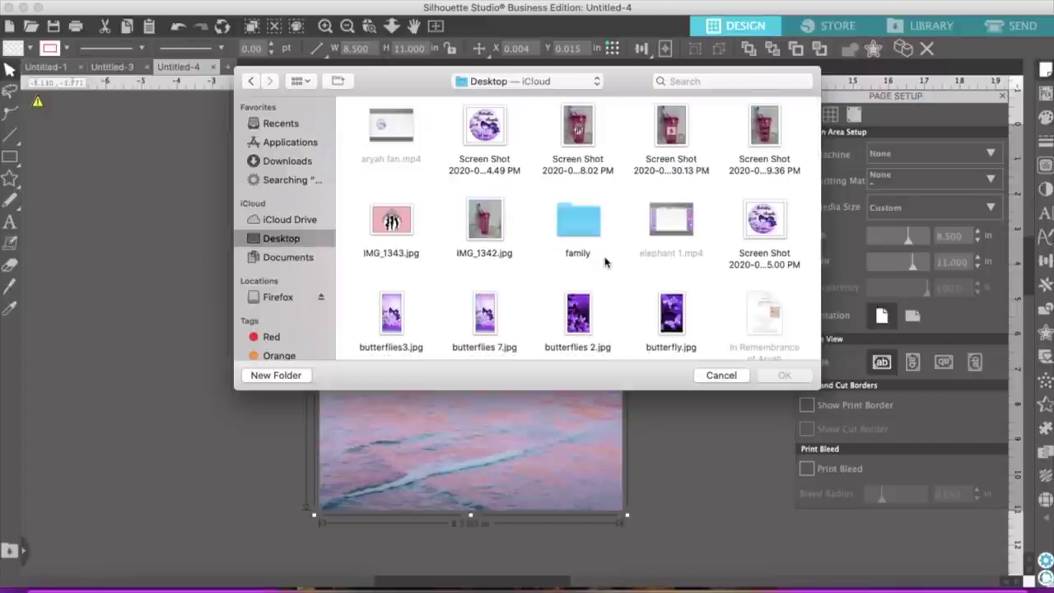
{"action": "scroll", "coordinate": [605, 257], "scroll_direction": "down", "scroll_amount": 5}
{"action": "double_click", "coordinate": [777, 190]}
Merge HF_56.png from the lady knee boots clipart folder and centre the woman on the sunset background.
{"action": "scroll", "coordinate": [591, 266], "scroll_direction": "down", "scroll_amount": 7}
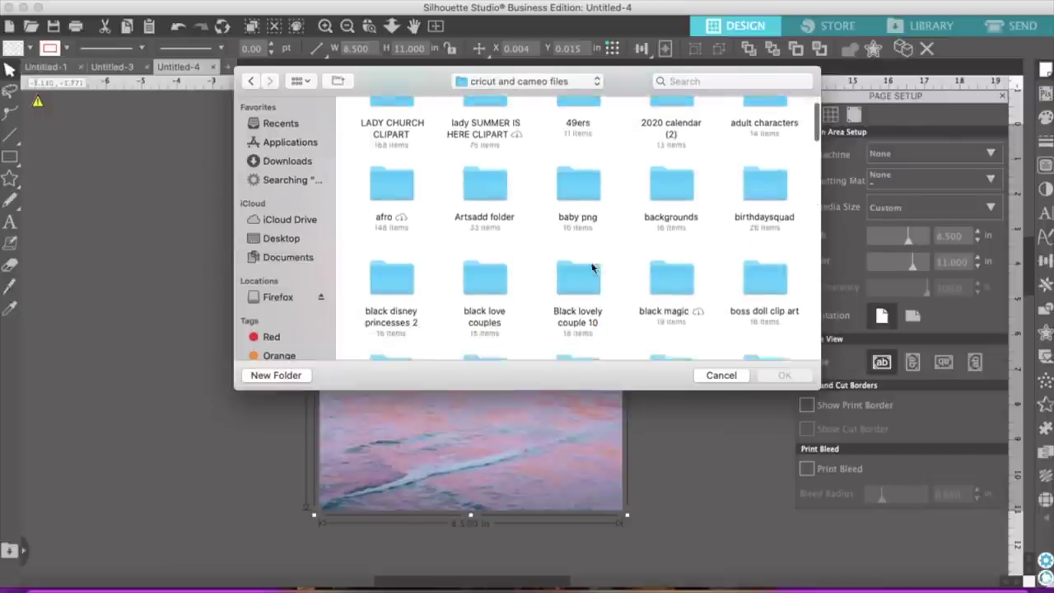
{"action": "scroll", "coordinate": [591, 266], "scroll_direction": "down", "scroll_amount": 2}
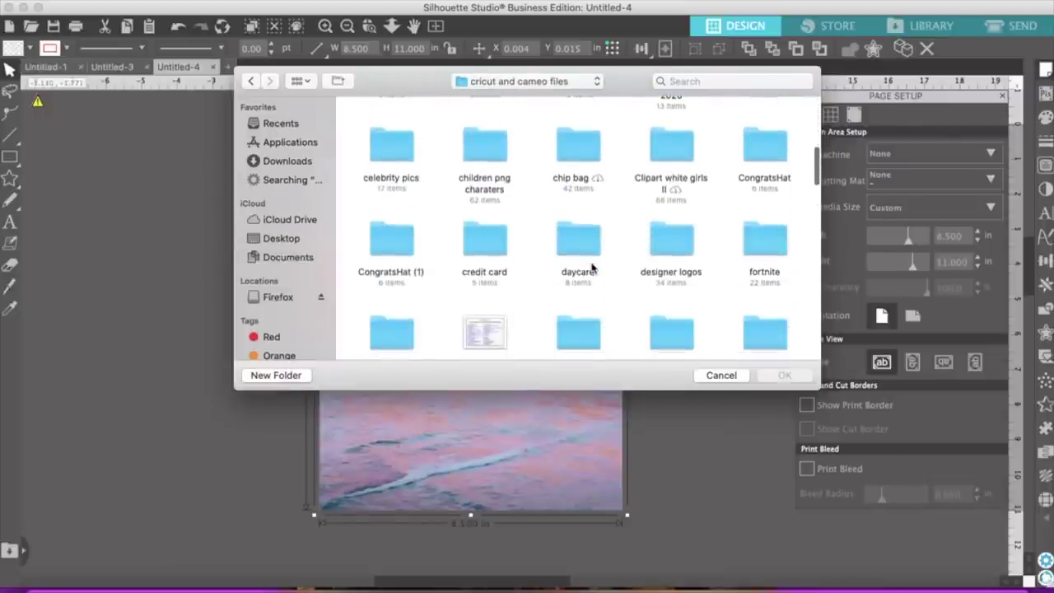
{"action": "scroll", "coordinate": [591, 266], "scroll_direction": "down", "scroll_amount": 6}
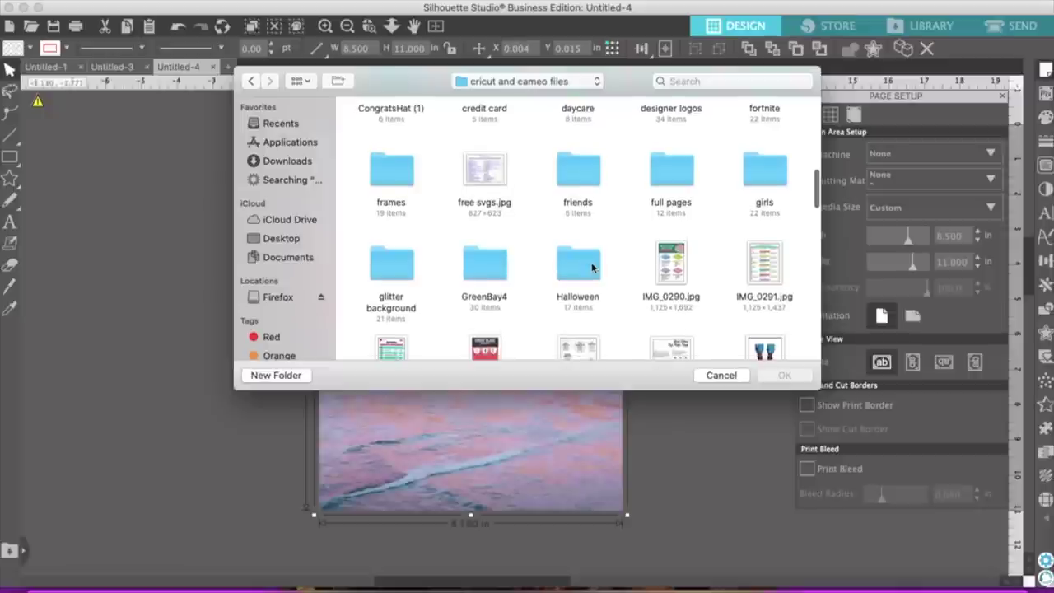
{"action": "scroll", "coordinate": [591, 266], "scroll_direction": "down", "scroll_amount": 10}
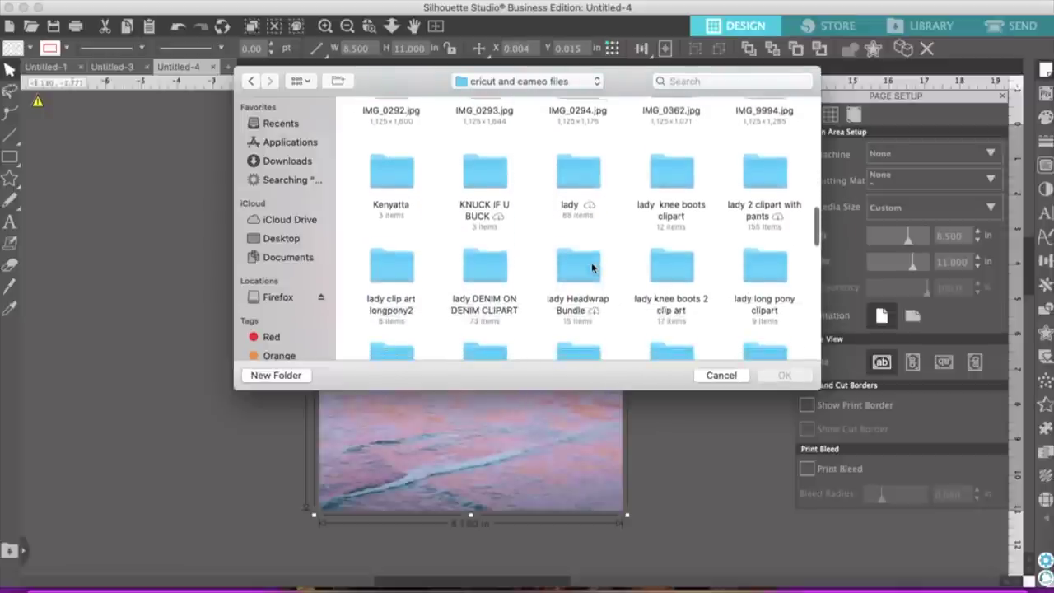
{"action": "left_click", "coordinate": [670, 138]}
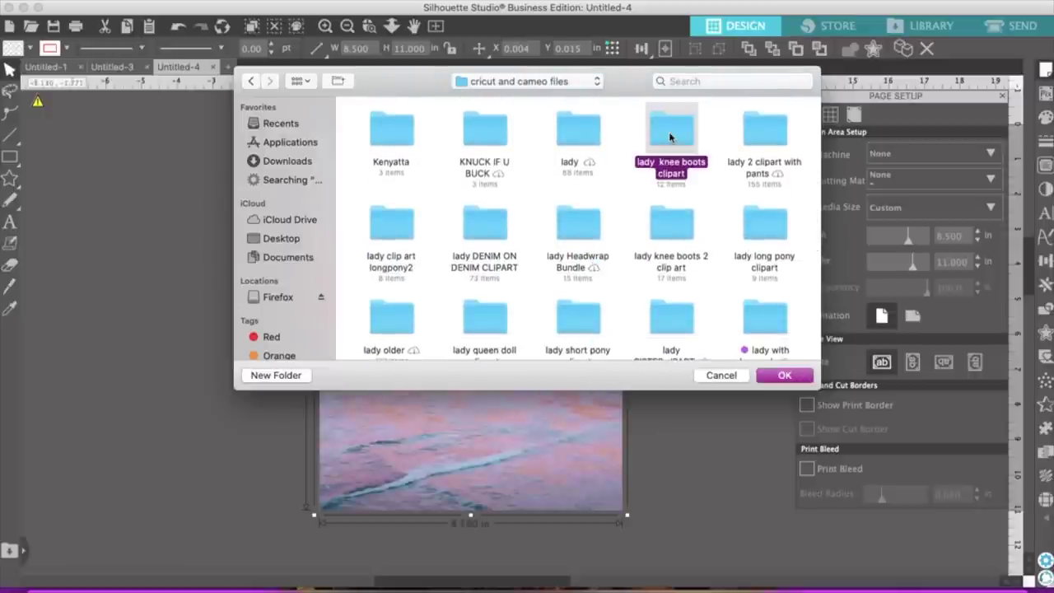
{"action": "double_click", "coordinate": [670, 137]}
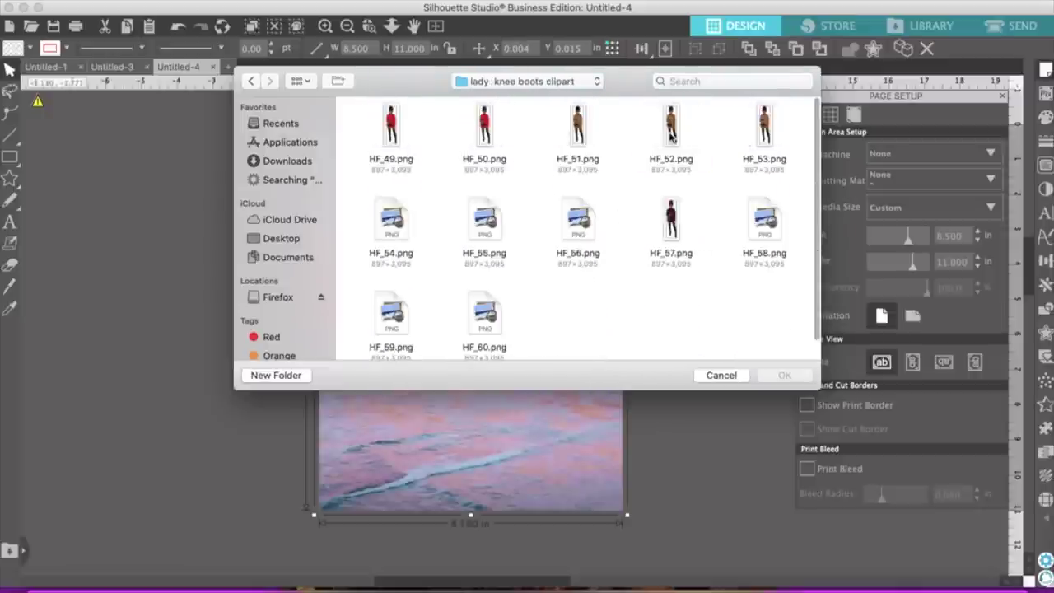
{"action": "left_click", "coordinate": [578, 226]}
{"action": "left_click", "coordinate": [783, 376]}
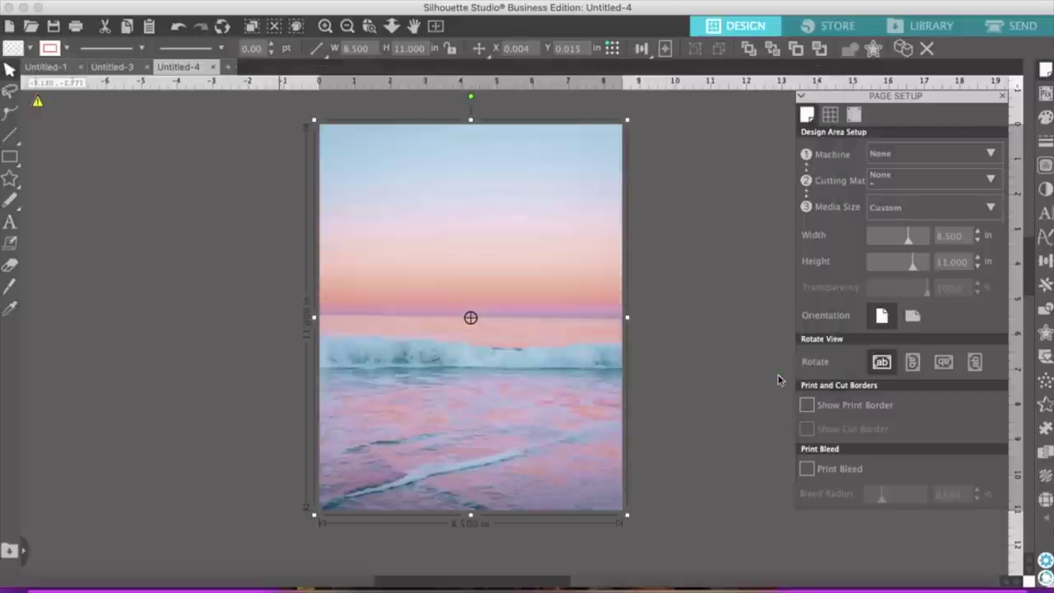
{"action": "left_click_drag", "start_coordinate": [383, 272], "coordinate": [475, 297]}
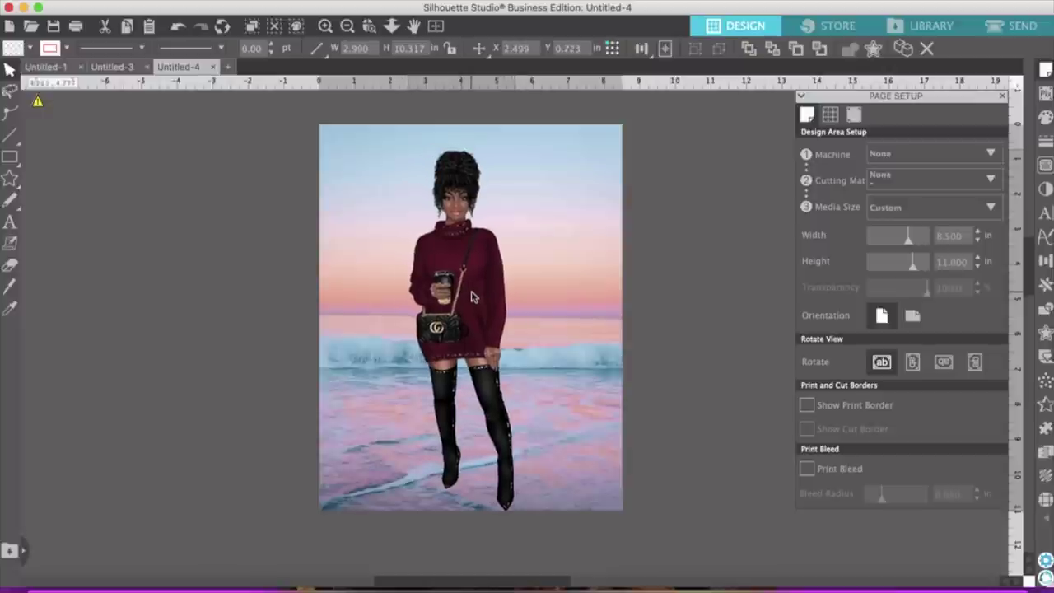
{"action": "left_click", "coordinate": [395, 243]}
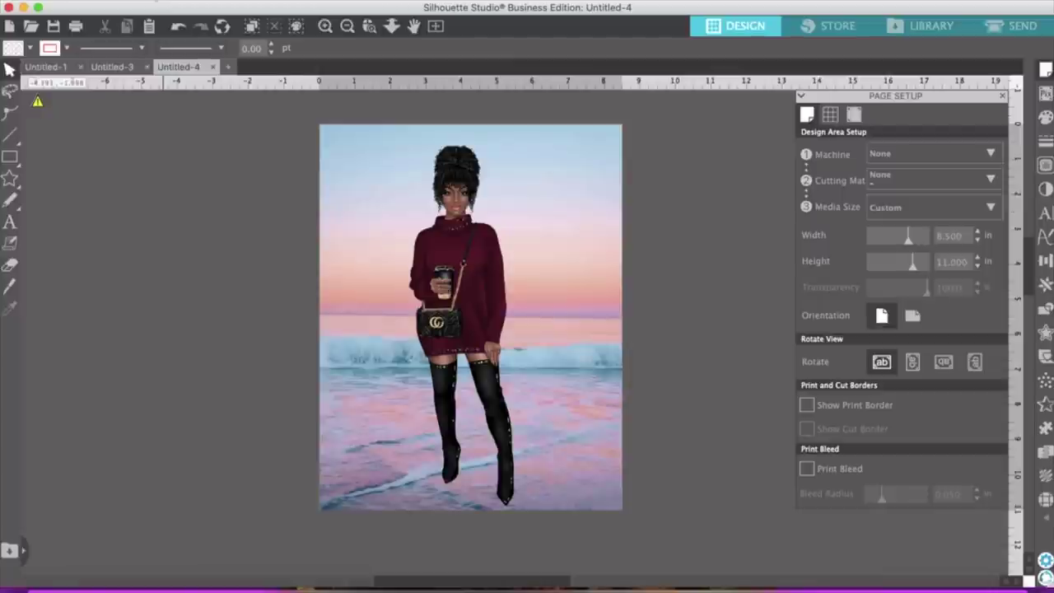
Start merging another clipart file and open the cricut and cameo files folder on the Desktop.
{"action": "left_click", "coordinate": [142, 0]}
{"action": "left_click", "coordinate": [383, 180]}
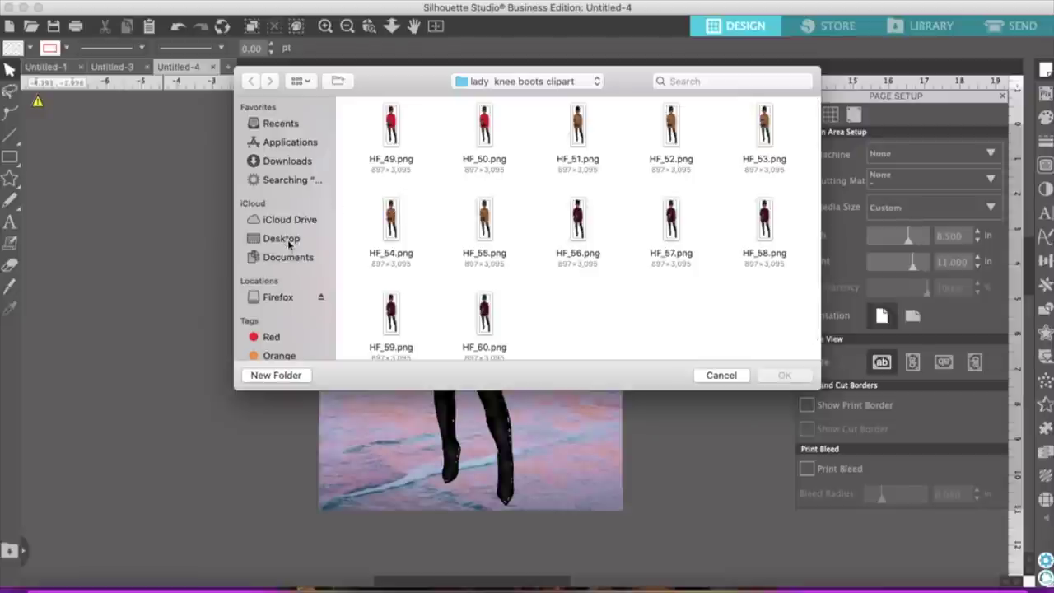
{"action": "left_click", "coordinate": [288, 239]}
{"action": "scroll", "coordinate": [752, 144], "scroll_direction": "down", "scroll_amount": 5}
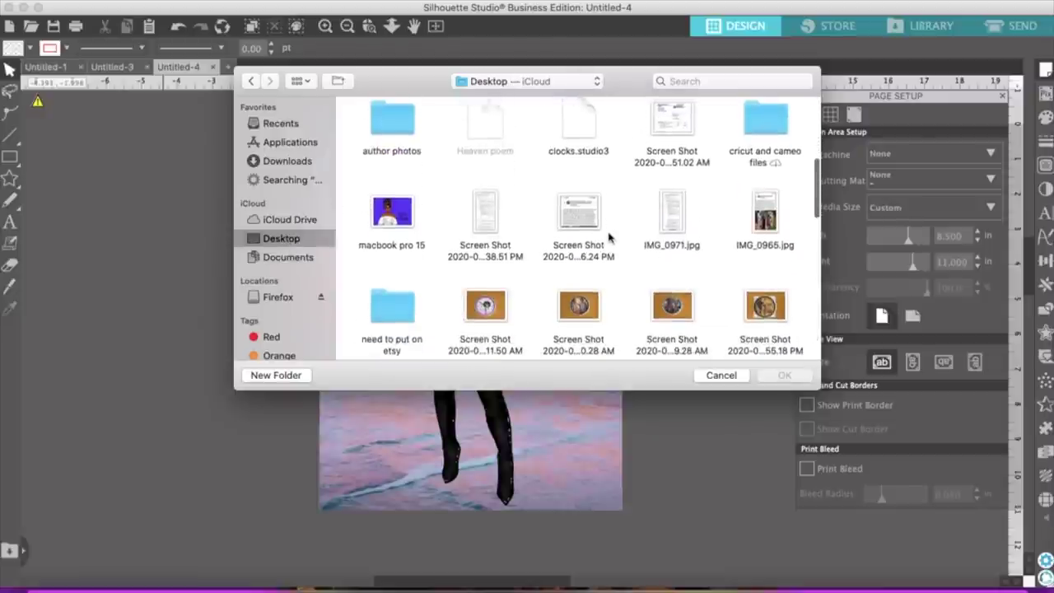
{"action": "left_click", "coordinate": [752, 144]}
{"action": "double_click", "coordinate": [752, 145]}
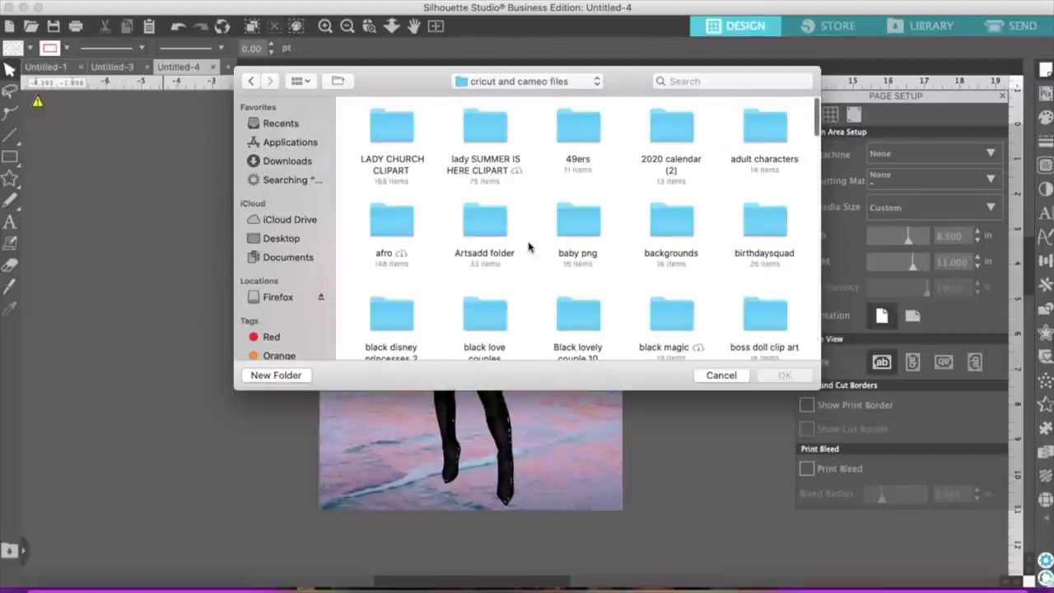
Merge 2.png from the lady DENIM ON DENIM CLIPART folder, leaving the denim woman beside the page's left edge and the knee-boots woman beyond its right.
{"action": "scroll", "coordinate": [529, 245], "scroll_direction": "down", "scroll_amount": 5}
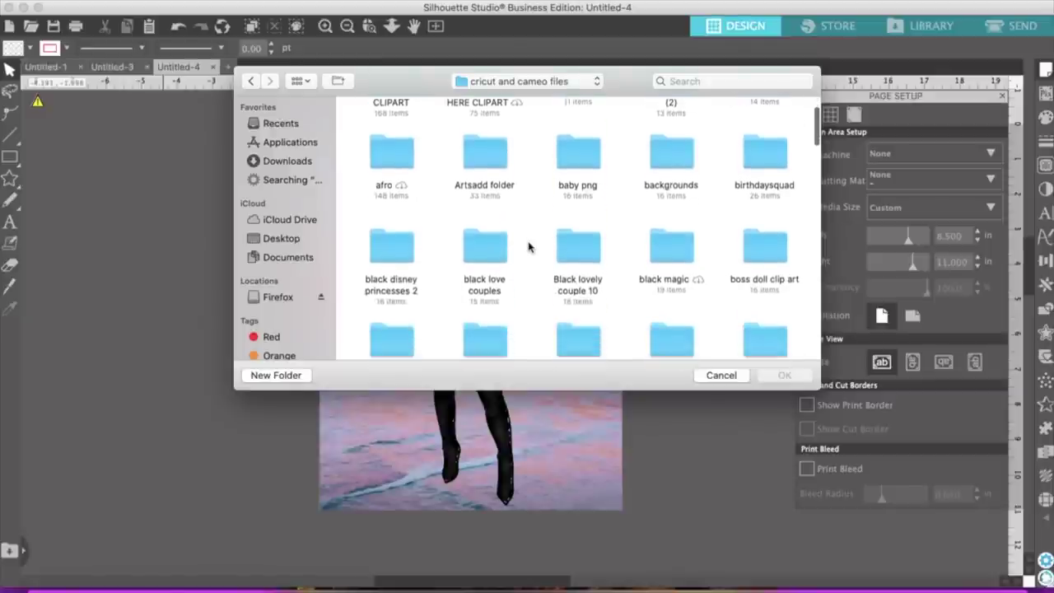
{"action": "scroll", "coordinate": [529, 245], "scroll_direction": "down", "scroll_amount": 8}
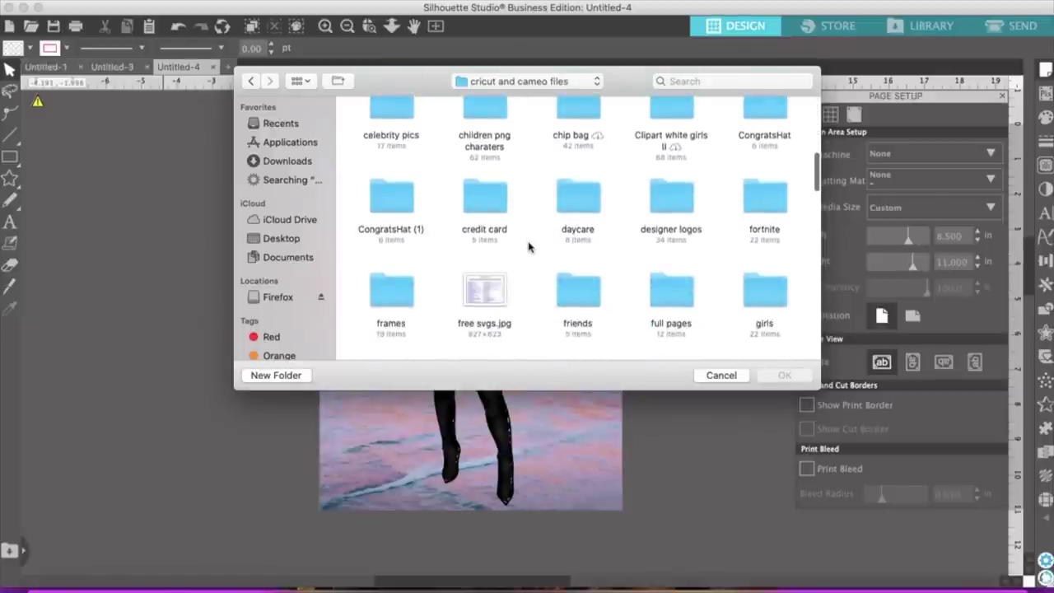
{"action": "scroll", "coordinate": [529, 245], "scroll_direction": "down", "scroll_amount": 6}
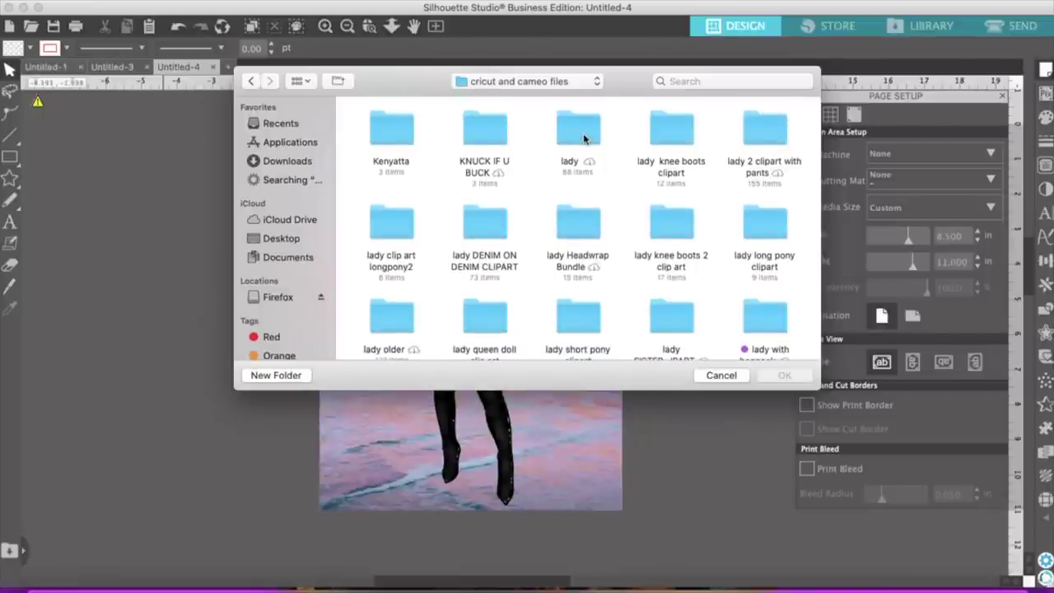
{"action": "double_click", "coordinate": [484, 231]}
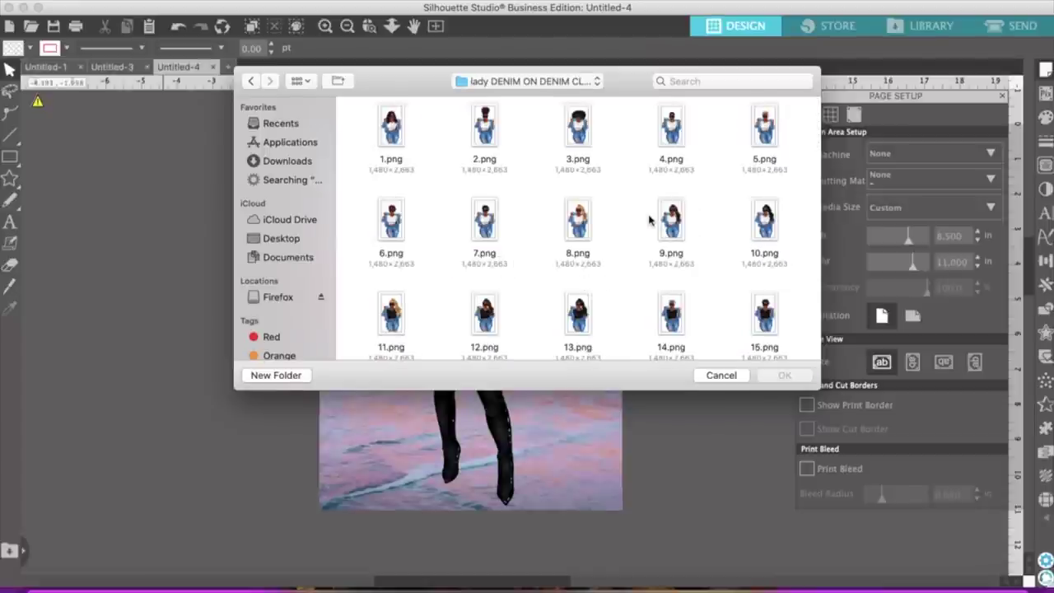
{"action": "left_click", "coordinate": [489, 122]}
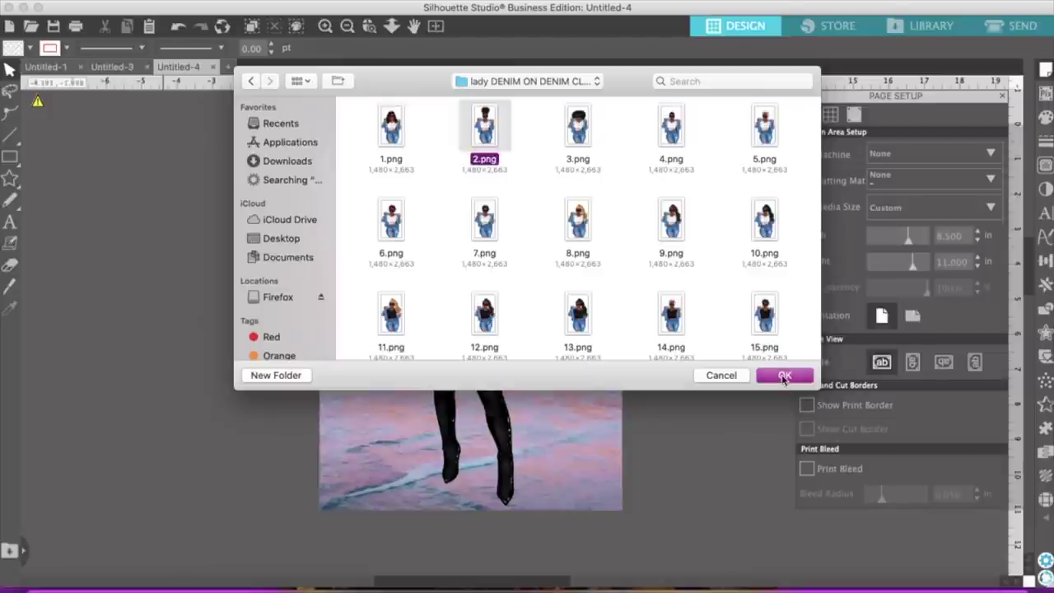
{"action": "left_click", "coordinate": [783, 376]}
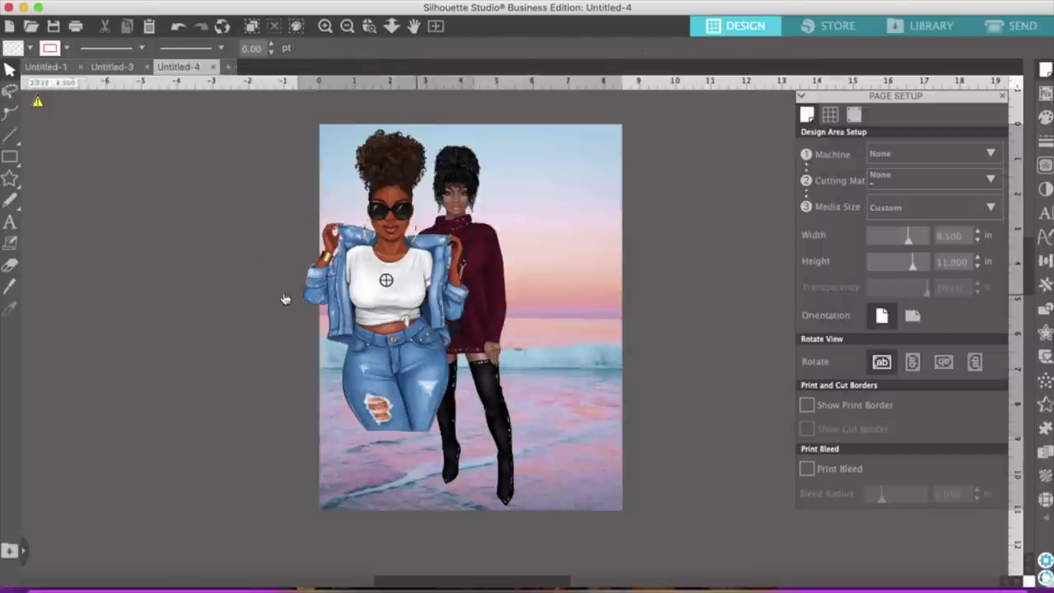
{"action": "left_click_drag", "start_coordinate": [284, 299], "coordinate": [136, 302]}
{"action": "left_click_drag", "start_coordinate": [478, 313], "coordinate": [759, 311]}
Merge 8.png, the woman with the blonde ponytail, from the same denim clipart folder.
{"action": "left_click", "coordinate": [154, 1]}
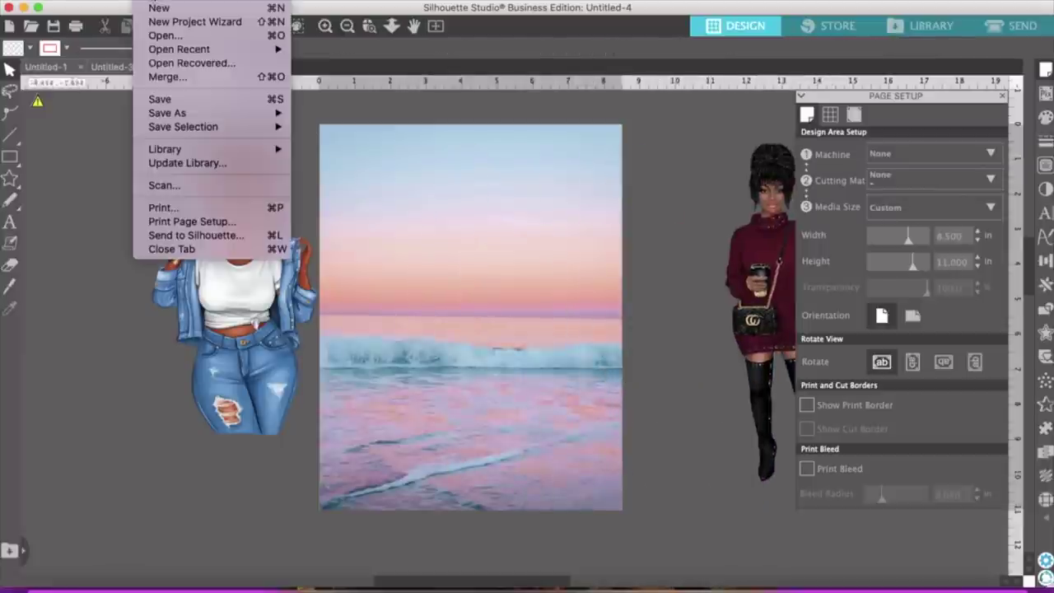
{"action": "mouse_move", "coordinate": [205, 112]}
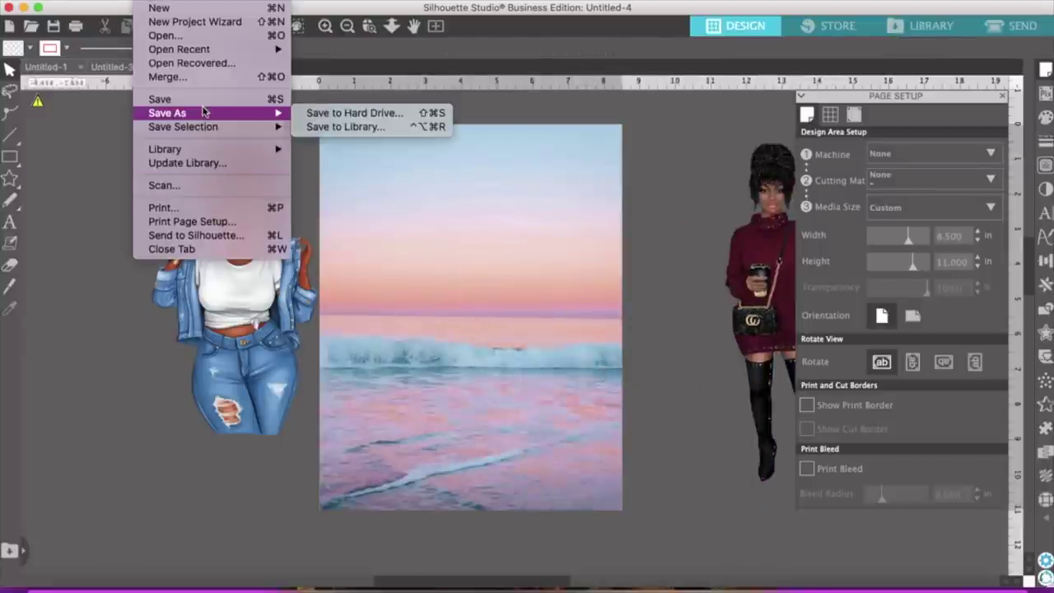
{"action": "left_click", "coordinate": [203, 81]}
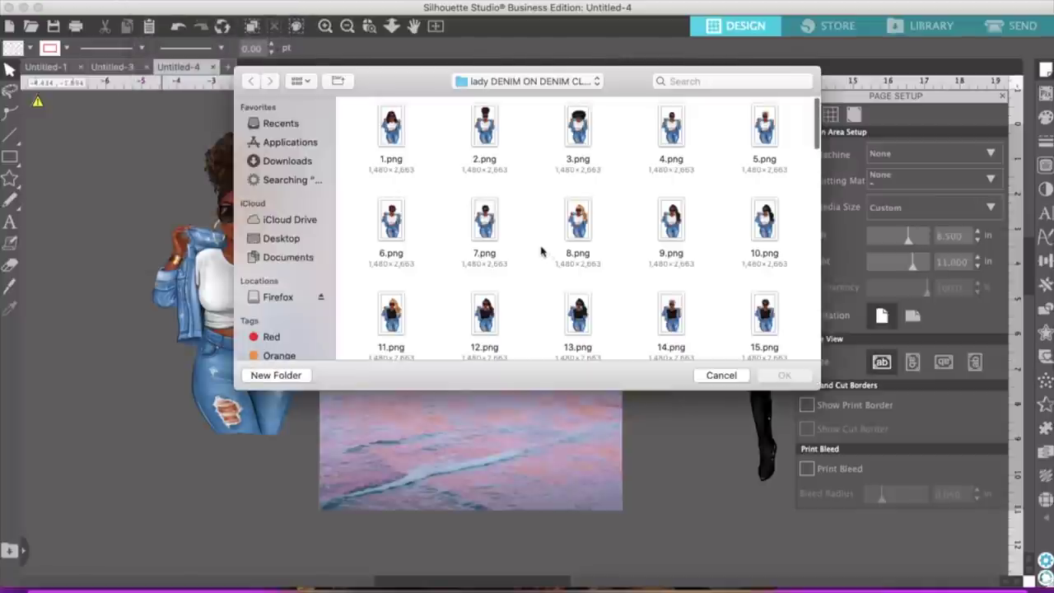
{"action": "left_click", "coordinate": [579, 219]}
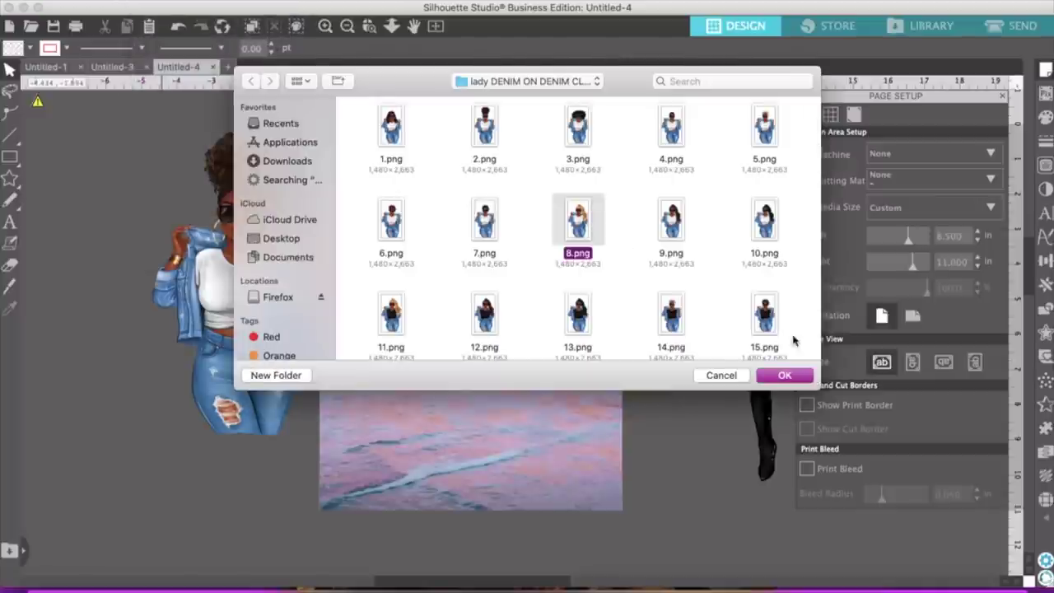
{"action": "left_click", "coordinate": [798, 376]}
Place the blonde and the curly-haired denim women side by side along the page's lower edge, narrowing each to about 4.4 in wide.
{"action": "left_click_drag", "start_coordinate": [440, 250], "coordinate": [434, 324]}
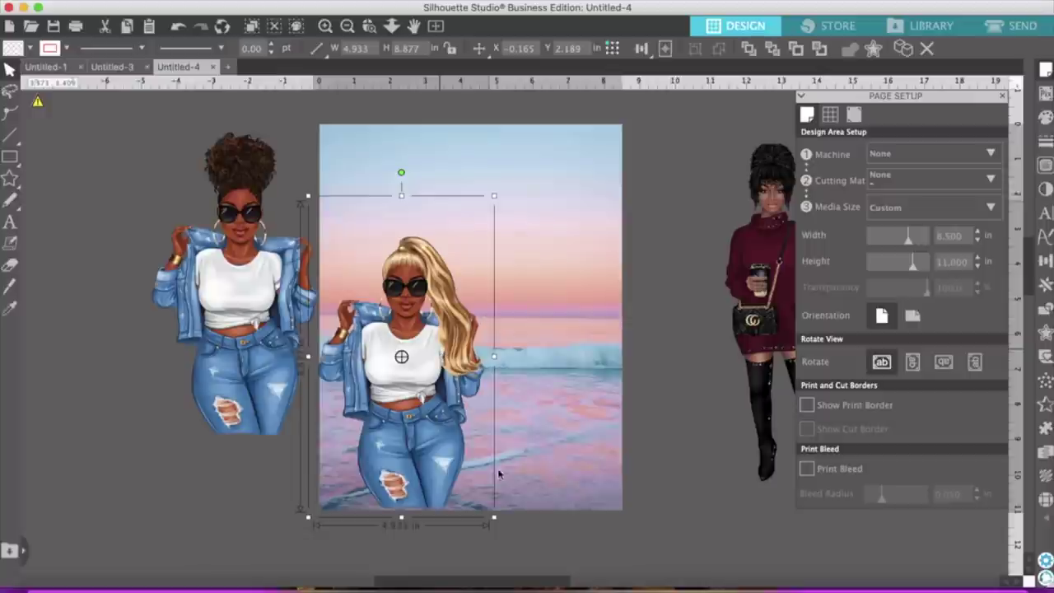
{"action": "left_click_drag", "start_coordinate": [495, 356], "coordinate": [482, 360]}
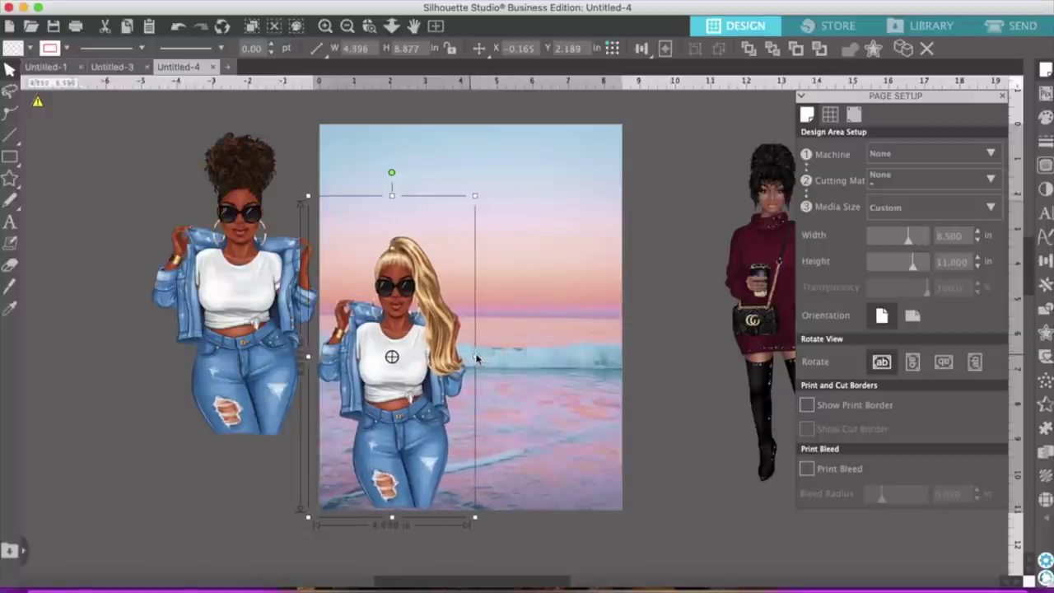
{"action": "left_click_drag", "start_coordinate": [239, 323], "coordinate": [547, 397]}
{"action": "left_click_drag", "start_coordinate": [629, 360], "coordinate": [610, 362]}
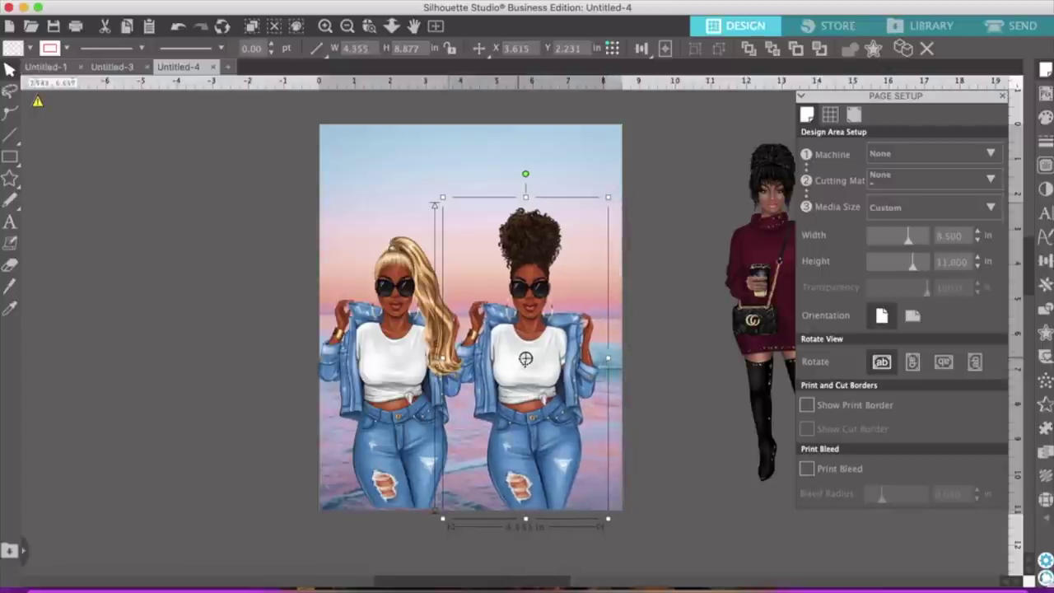
{"action": "left_click", "coordinate": [680, 392]}
{"action": "left_click_drag", "start_coordinate": [536, 371], "coordinate": [557, 369]}
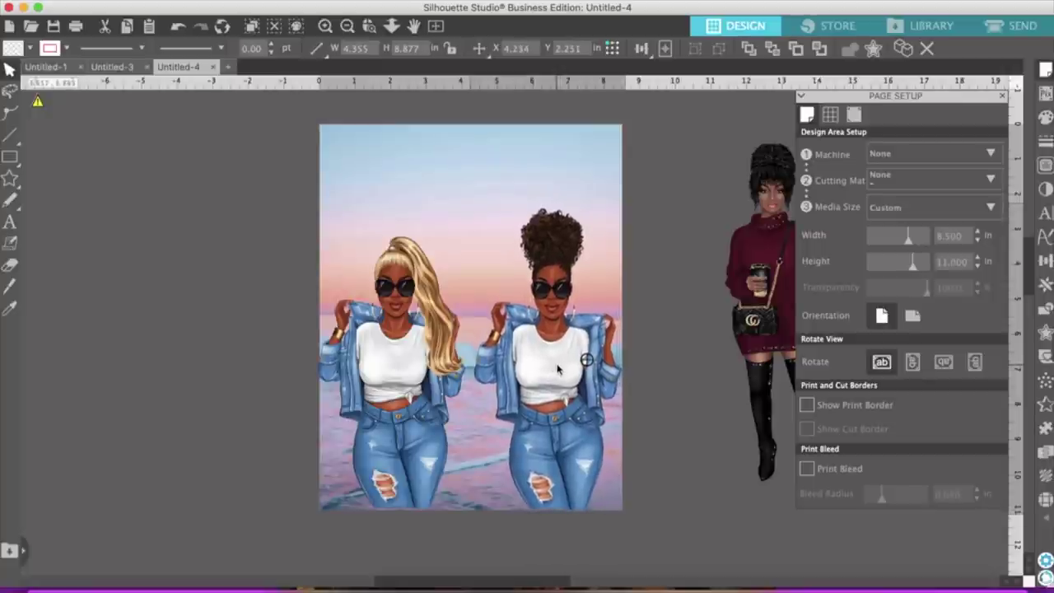
{"action": "left_click", "coordinate": [638, 366]}
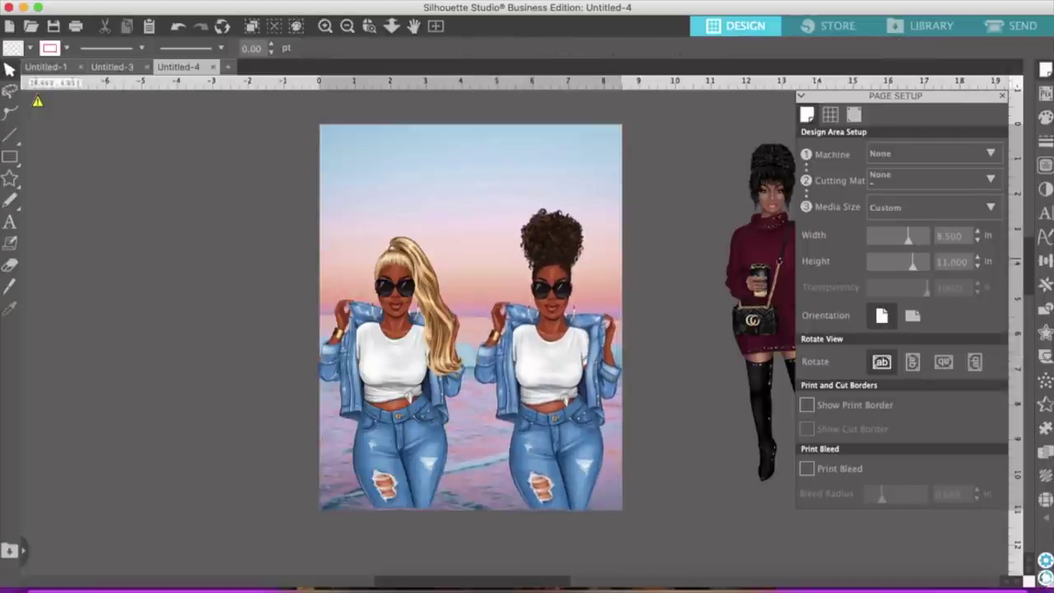
Open the text style settings.
{"action": "left_click", "coordinate": [1047, 237]}
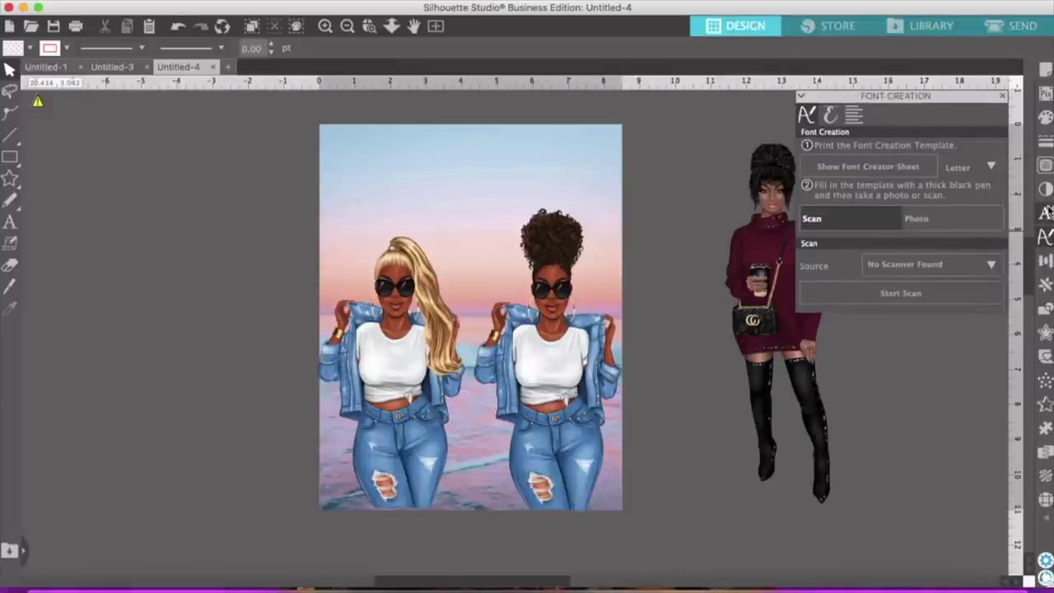
{"action": "left_click", "coordinate": [1046, 213]}
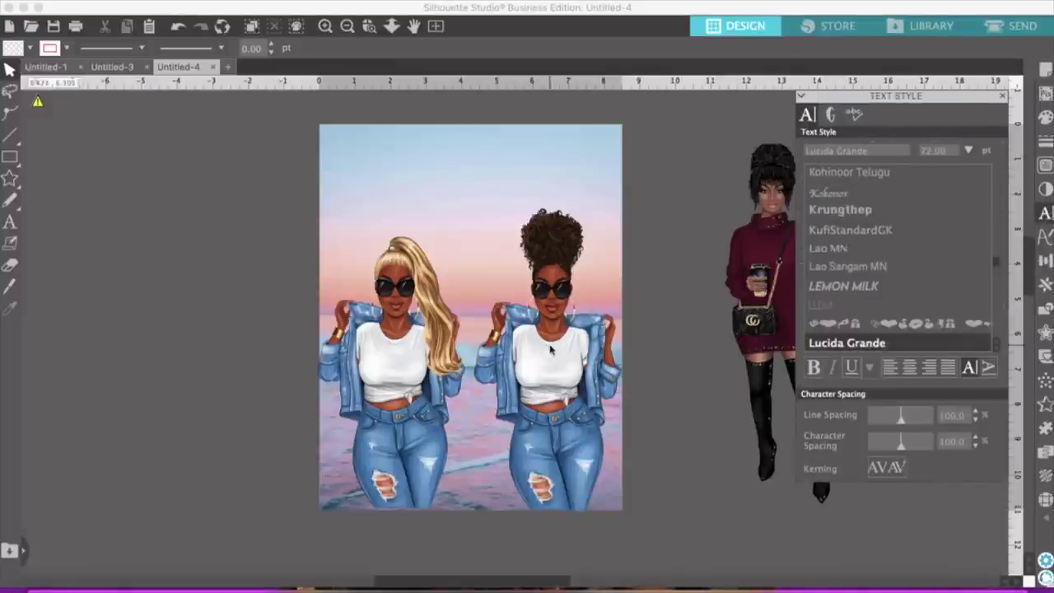
{"action": "left_click", "coordinate": [403, 356]}
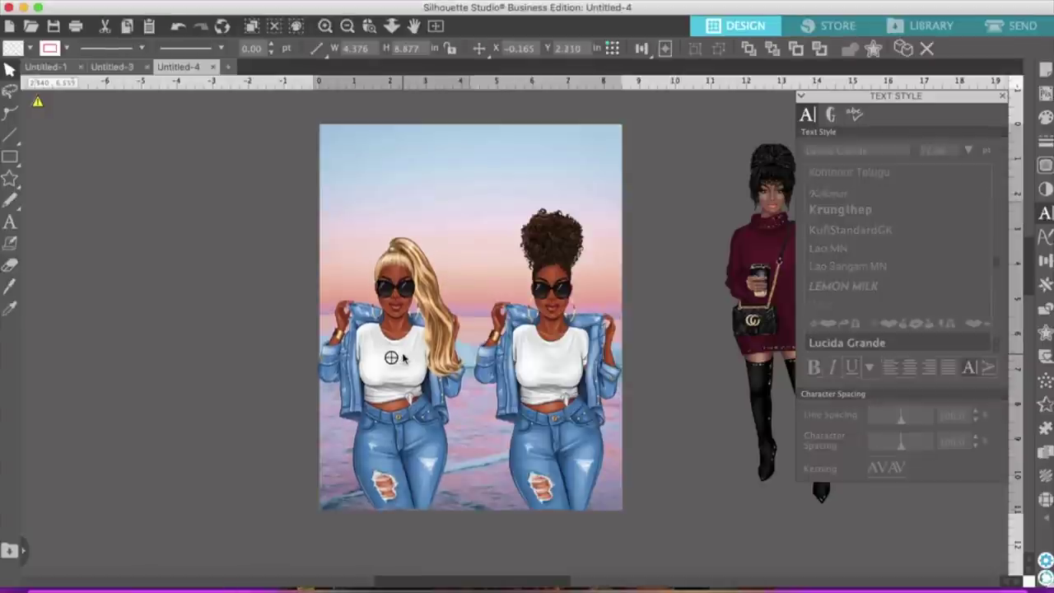
{"action": "left_click", "coordinate": [659, 330]}
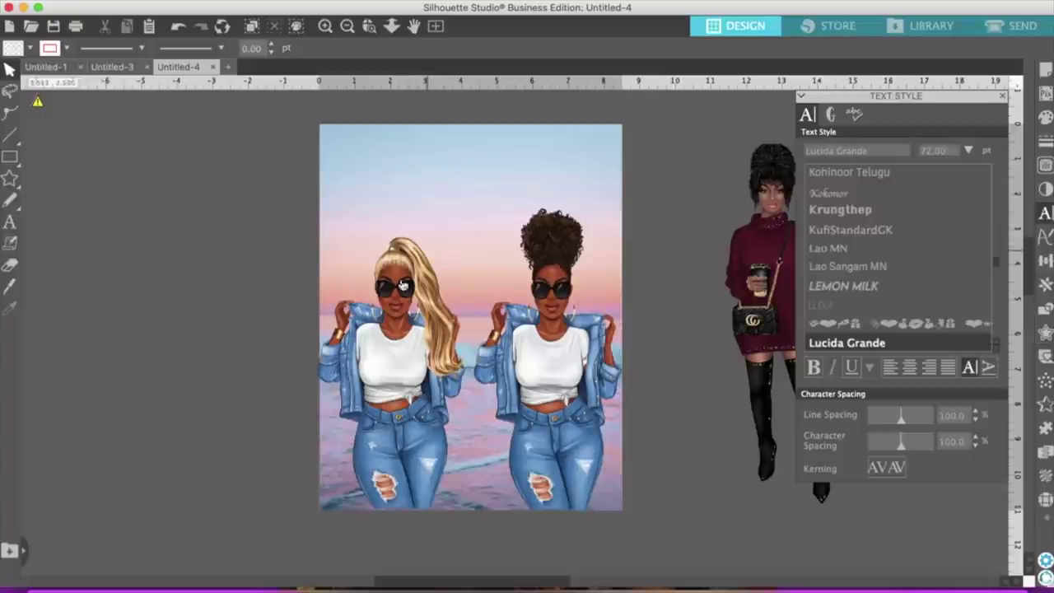
Stretch the blonde woman upward to about 9.6 in tall and shift her slightly right on the page.
{"action": "left_click", "coordinate": [402, 269]}
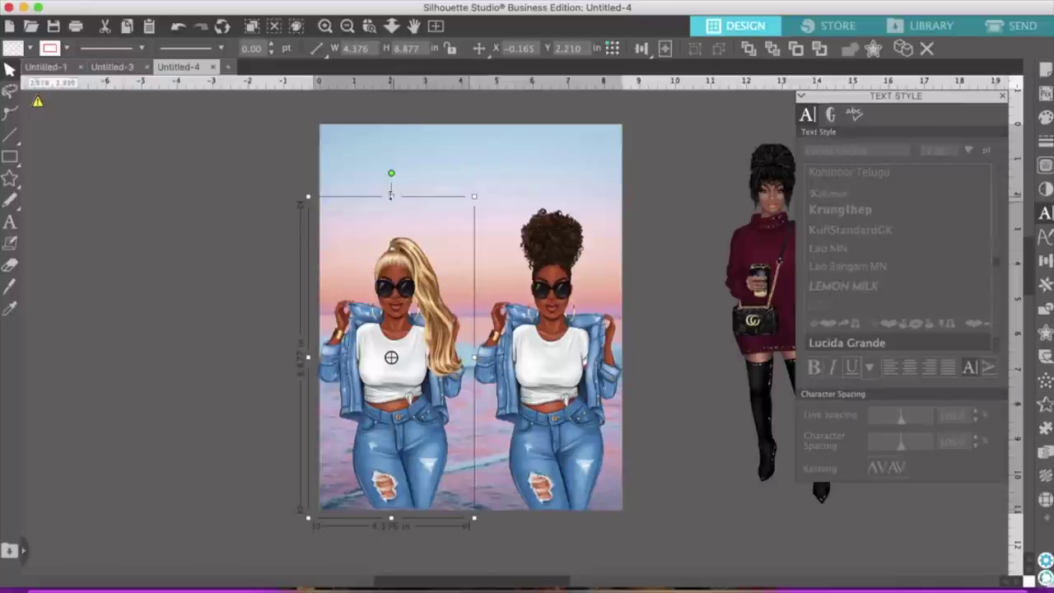
{"action": "left_click_drag", "start_coordinate": [392, 196], "coordinate": [399, 172]}
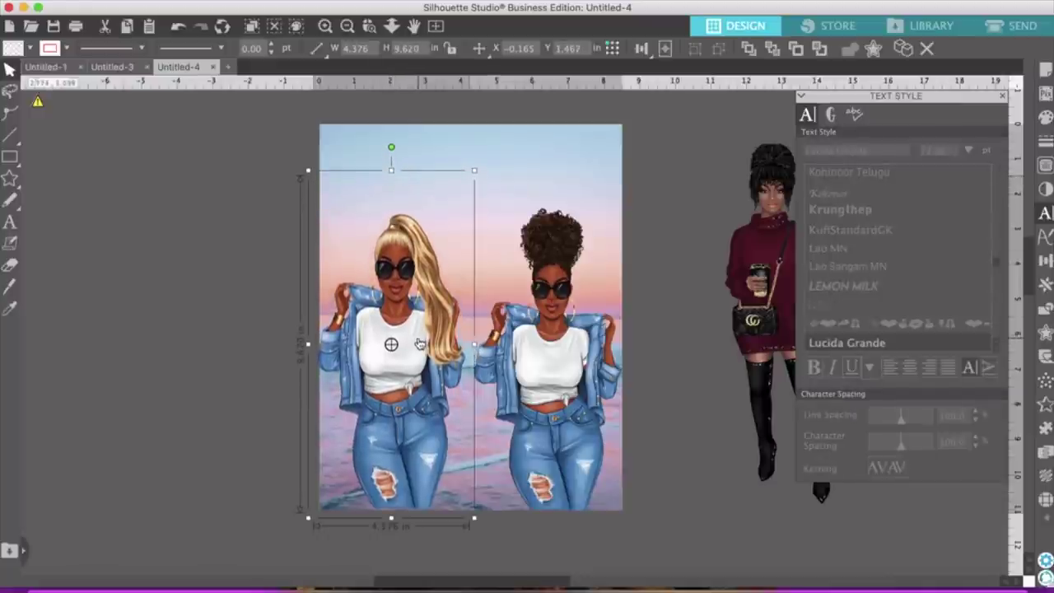
{"action": "left_click_drag", "start_coordinate": [419, 343], "coordinate": [425, 342]}
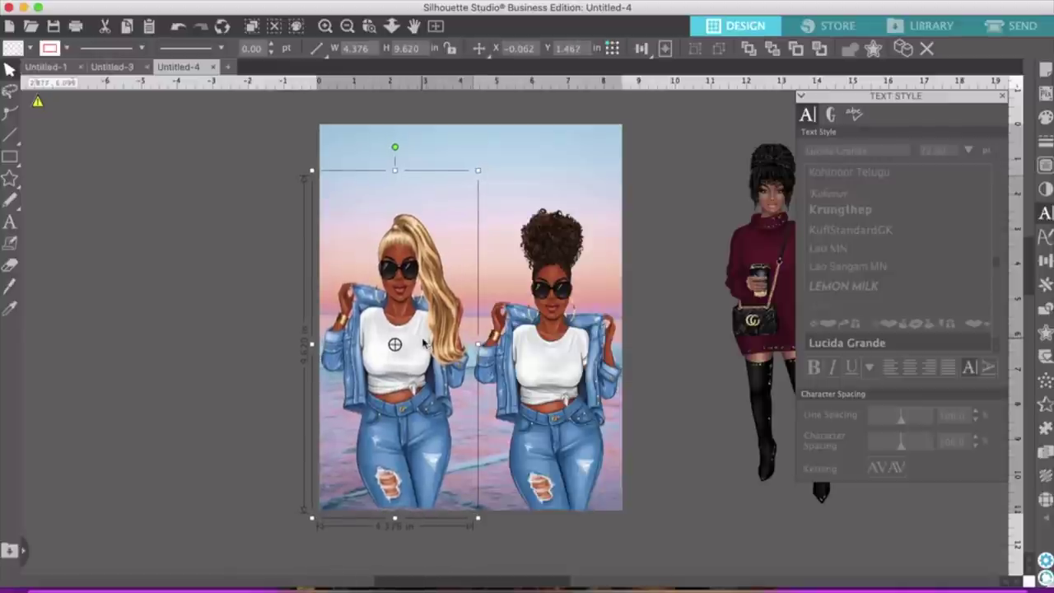
Shift the curly-haired woman slightly left, closer to the blonde woman, and clear the selection.
{"action": "left_click", "coordinate": [579, 385]}
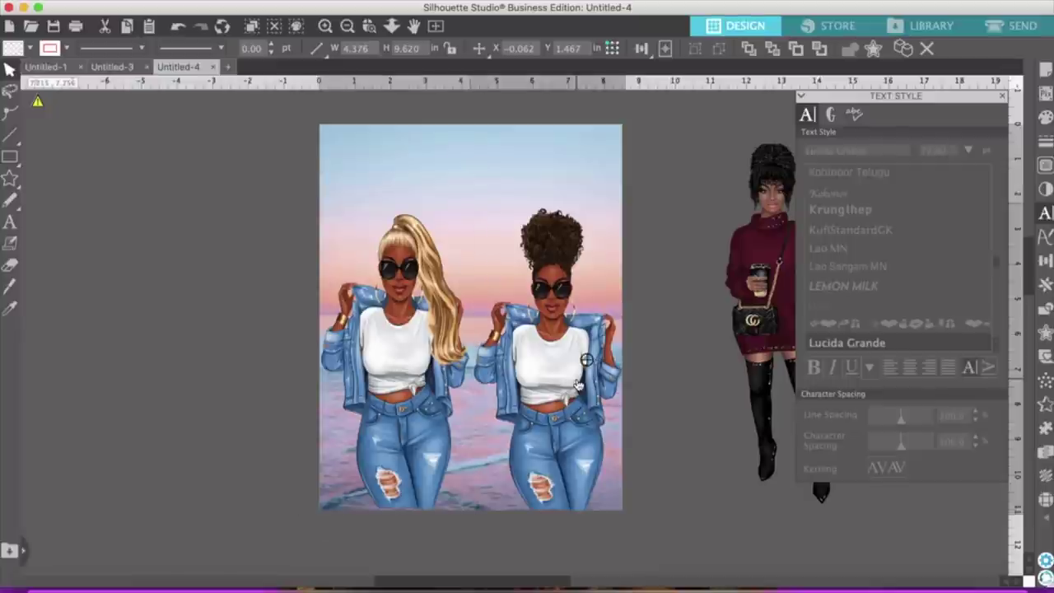
{"action": "left_click_drag", "start_coordinate": [577, 385], "coordinate": [572, 383]}
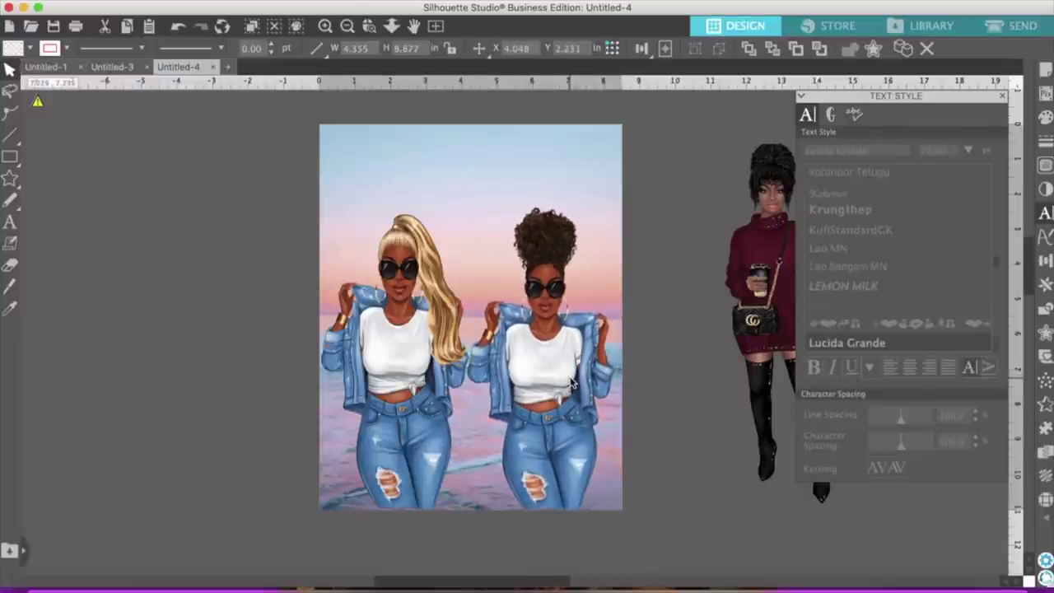
{"action": "left_click", "coordinate": [483, 177]}
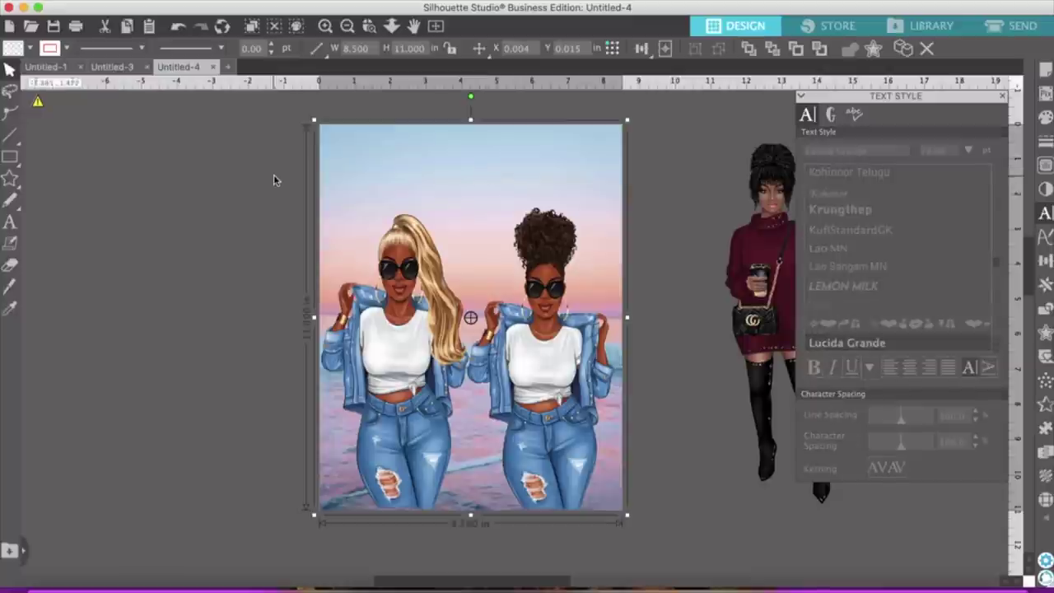
{"action": "left_click", "coordinate": [212, 182]}
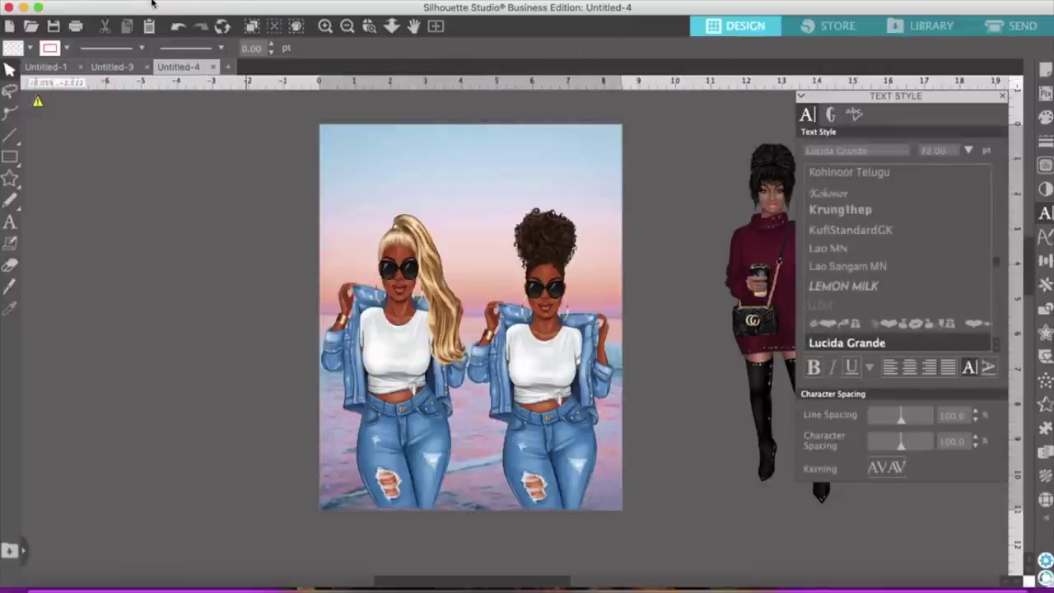
Start merging a file and open the text files folder inside cricut and cameo files on the Desktop.
{"action": "left_click", "coordinate": [155, 4]}
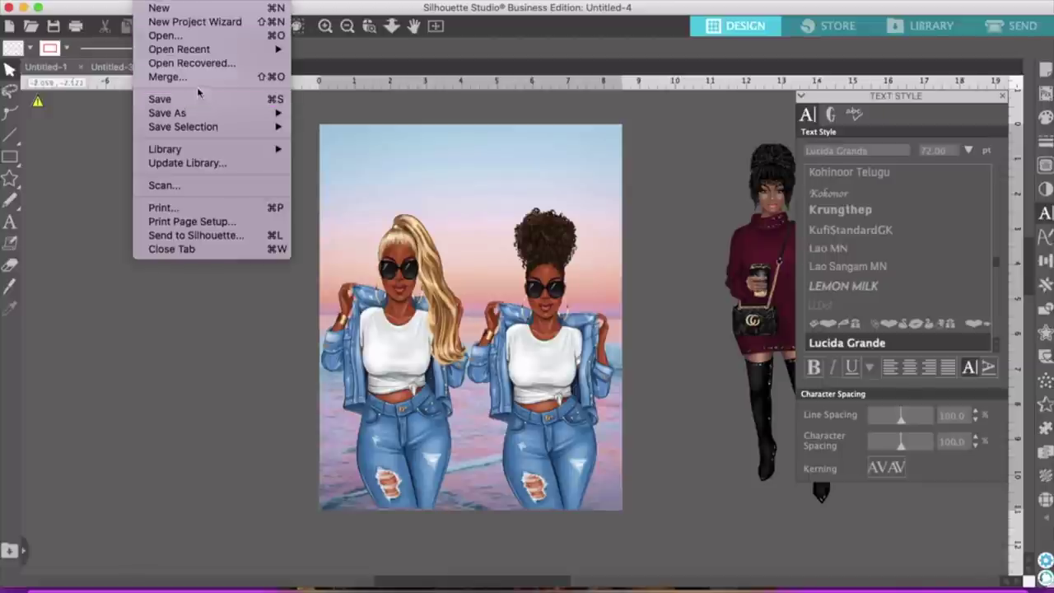
{"action": "left_click", "coordinate": [409, 173]}
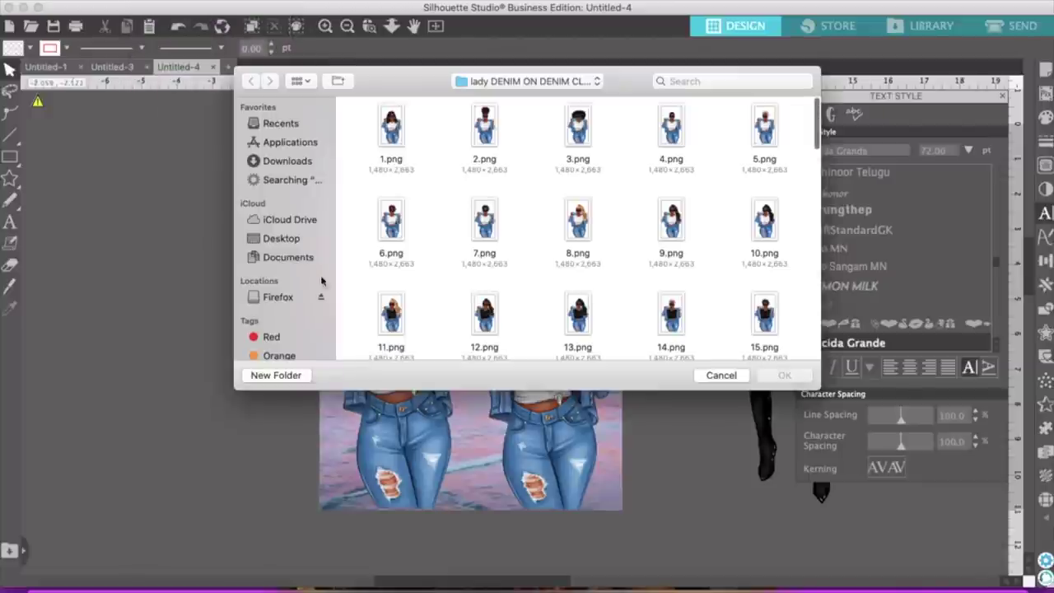
{"action": "left_click", "coordinate": [281, 239]}
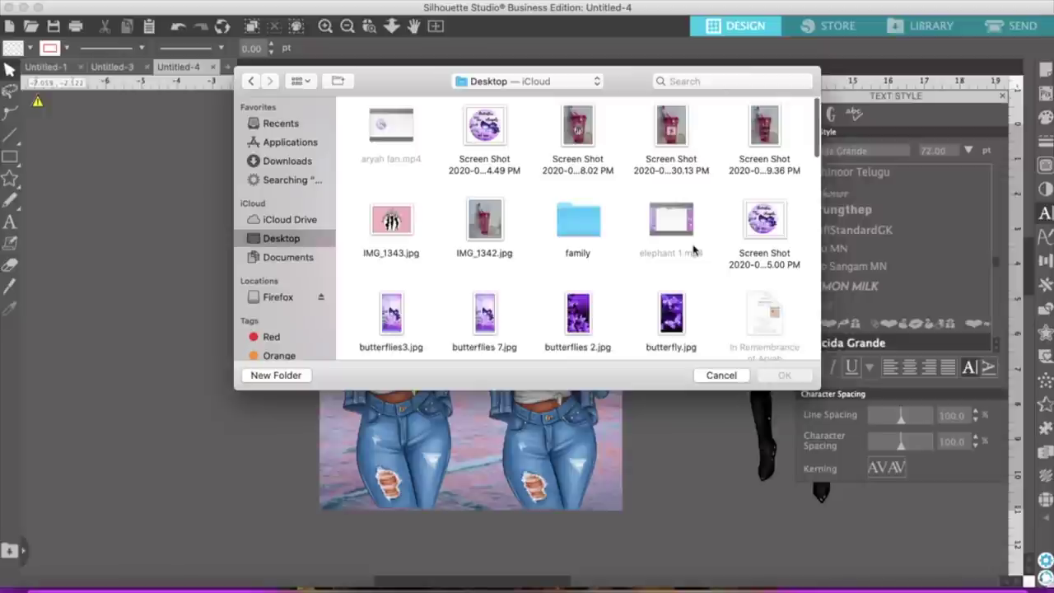
{"action": "scroll", "coordinate": [695, 250], "scroll_direction": "down", "scroll_amount": 5}
{"action": "left_click", "coordinate": [764, 218]}
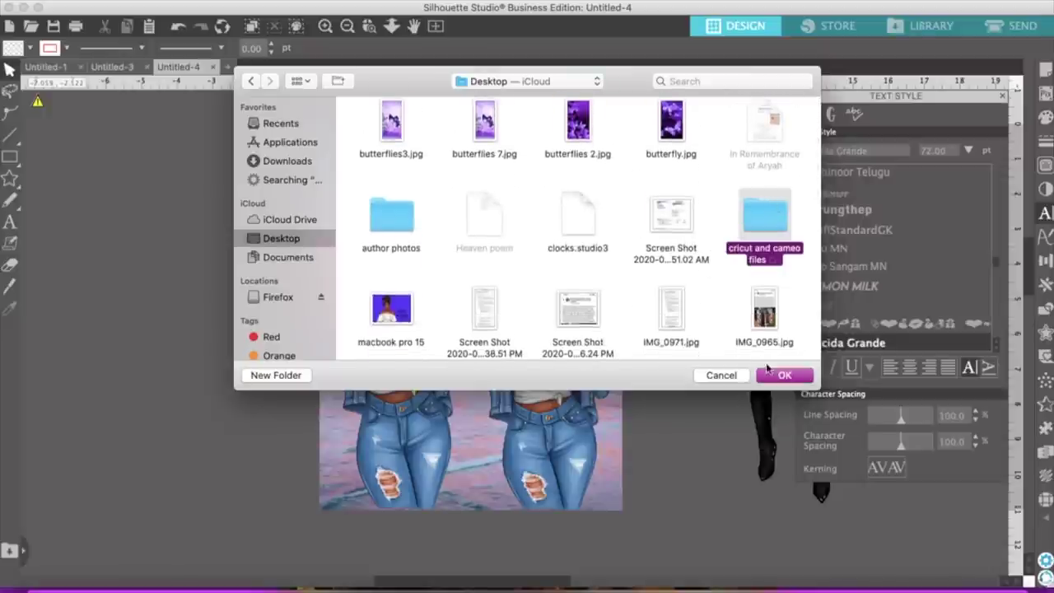
{"action": "left_click", "coordinate": [785, 376]}
{"action": "scroll", "coordinate": [668, 254], "scroll_direction": "down", "scroll_amount": 10}
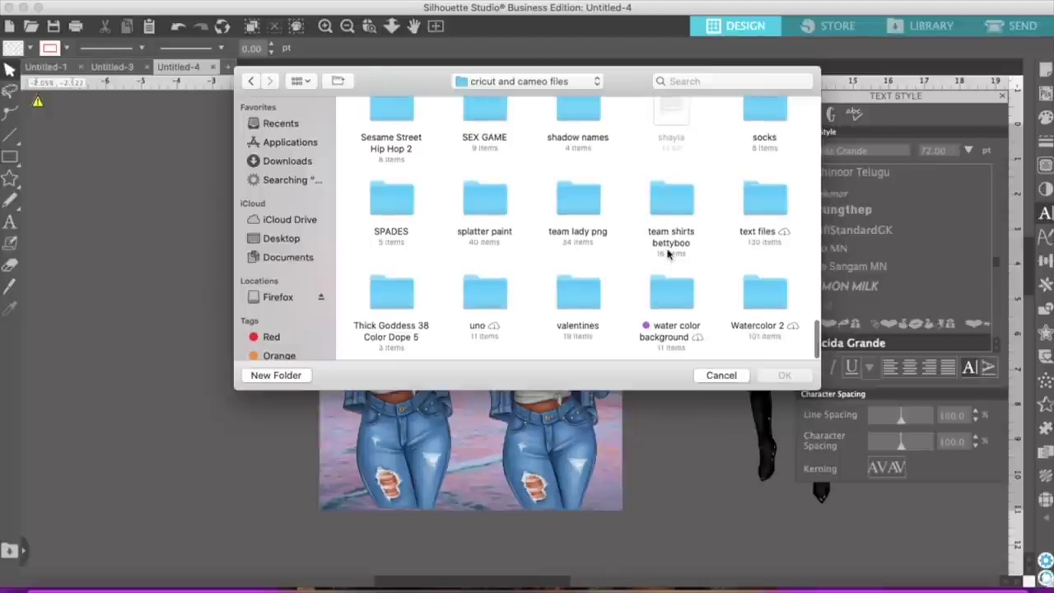
{"action": "double_click", "coordinate": [770, 200]}
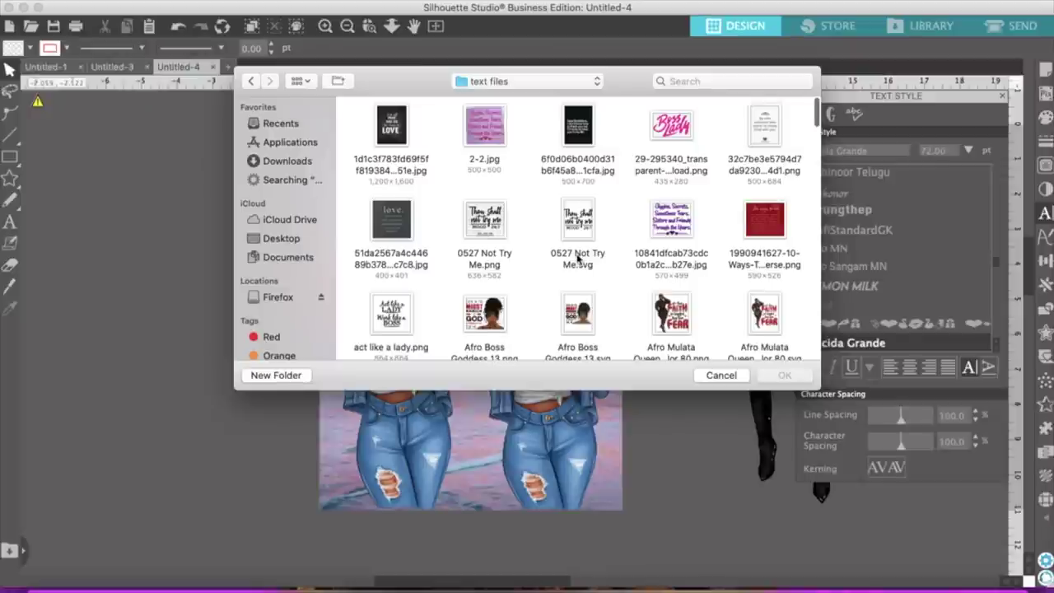
Merge feeling fierce.svg from the text files folder into the design.
{"action": "scroll", "coordinate": [578, 259], "scroll_direction": "down", "scroll_amount": 5}
{"action": "scroll", "coordinate": [578, 259], "scroll_direction": "down", "scroll_amount": 3}
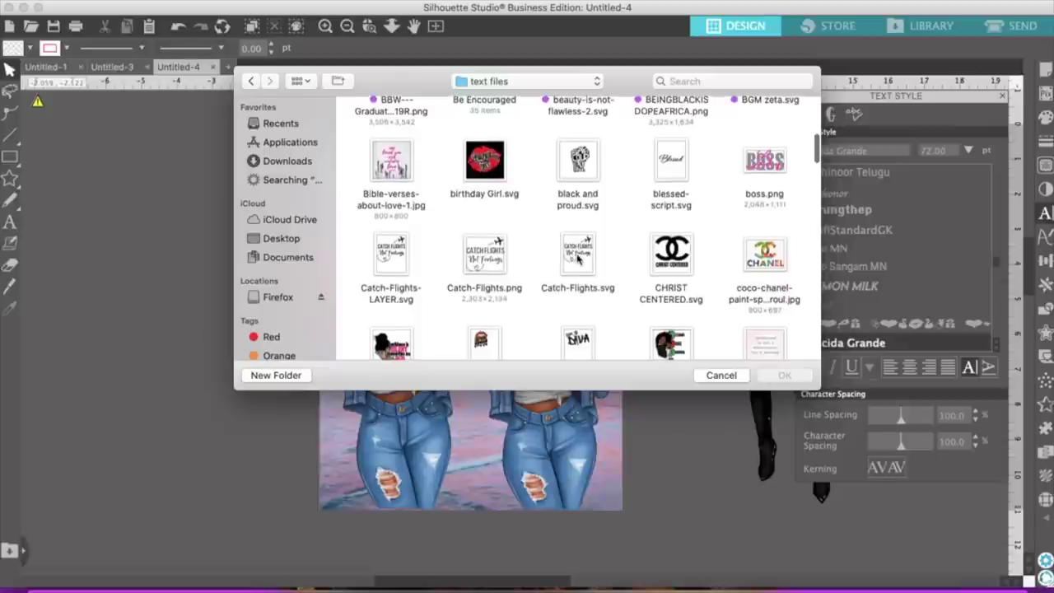
{"action": "scroll", "coordinate": [578, 259], "scroll_direction": "down", "scroll_amount": 1}
{"action": "scroll", "coordinate": [577, 258], "scroll_direction": "down", "scroll_amount": 6}
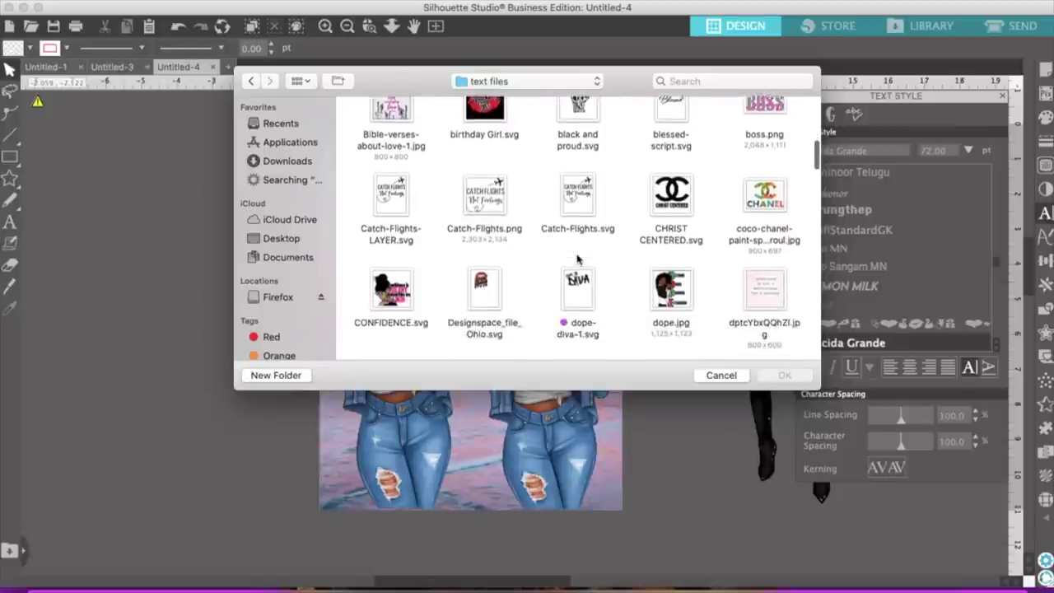
{"action": "scroll", "coordinate": [578, 258], "scroll_direction": "down", "scroll_amount": 3}
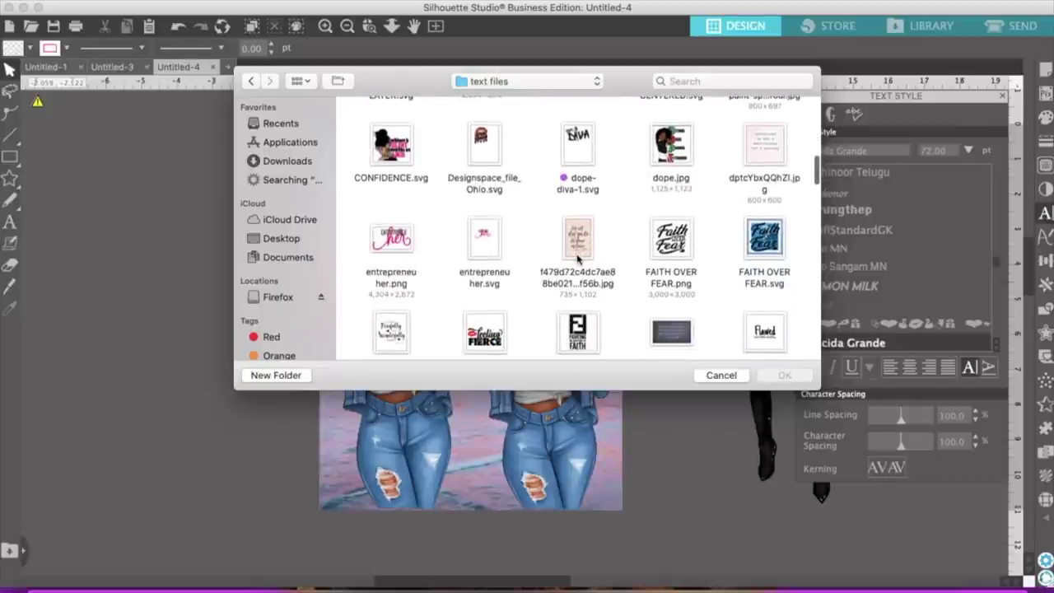
{"action": "scroll", "coordinate": [577, 259], "scroll_direction": "down", "scroll_amount": 5}
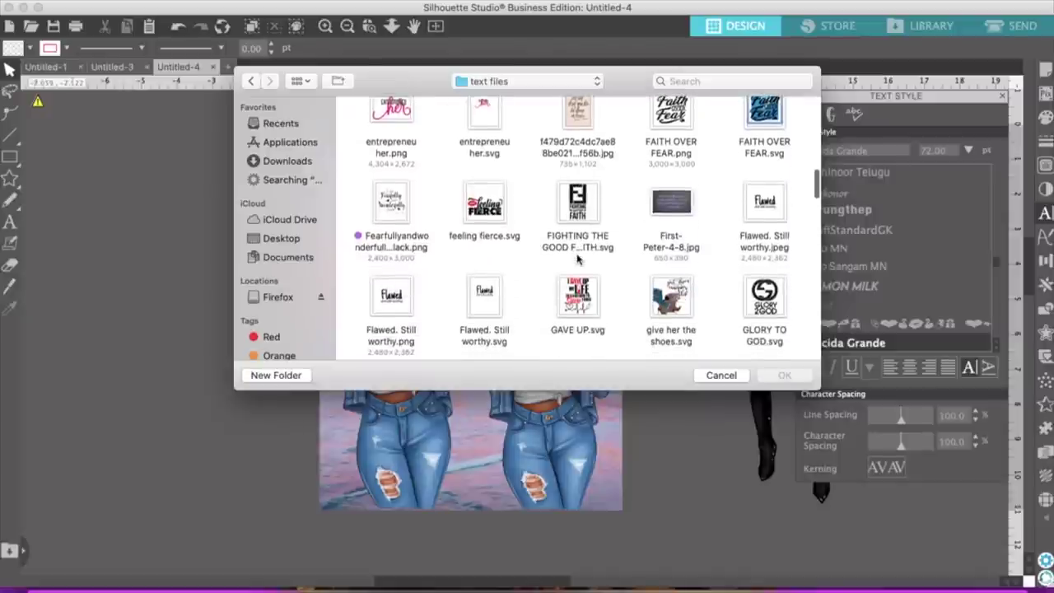
{"action": "left_click", "coordinate": [484, 206]}
{"action": "left_click", "coordinate": [799, 376]}
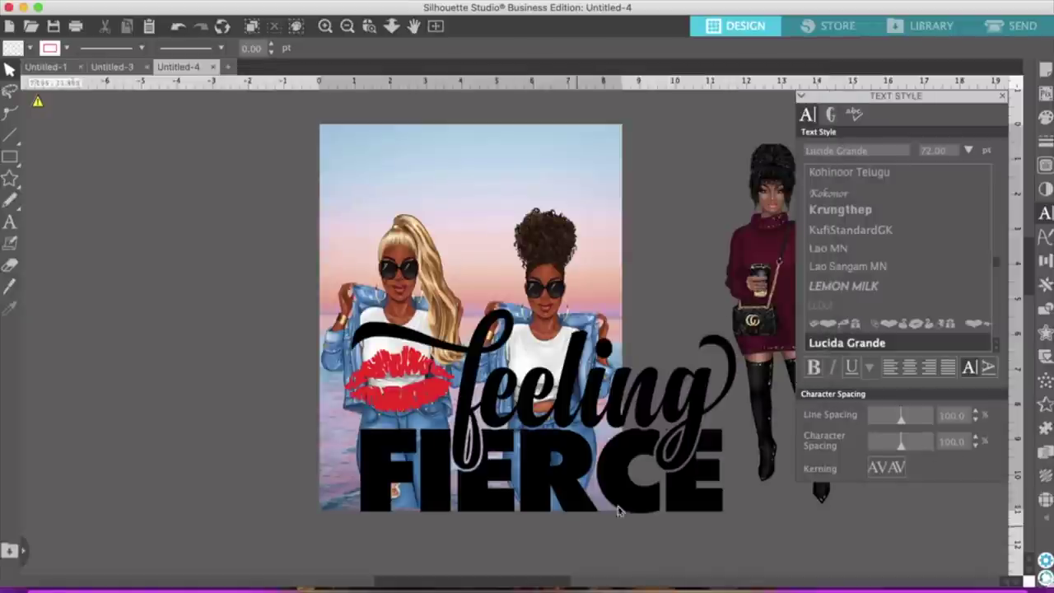
Shrink the feeling FIERCE artwork to about 4.4 by 1.9 in and centre it above the two women.
{"action": "left_click_drag", "start_coordinate": [648, 500], "coordinate": [284, 287]}
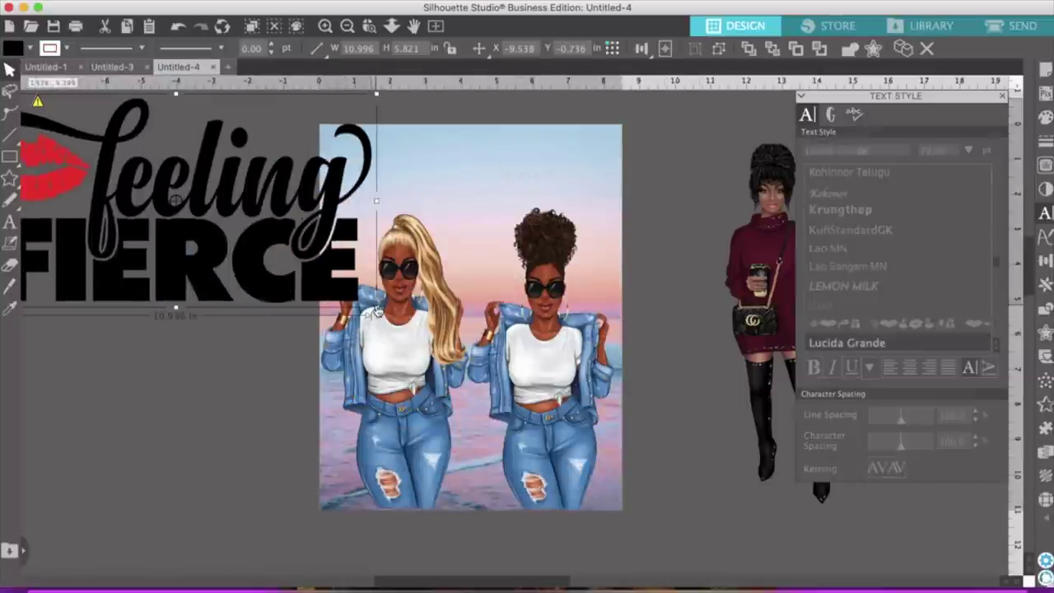
{"action": "left_click_drag", "start_coordinate": [371, 311], "coordinate": [513, 199]}
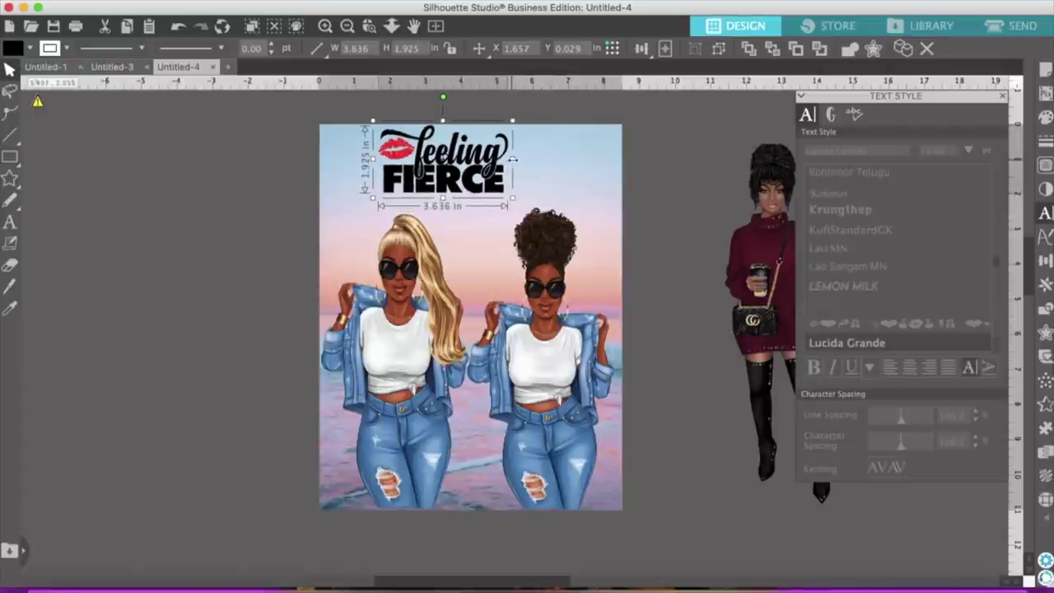
{"action": "left_click_drag", "start_coordinate": [514, 160], "coordinate": [541, 159]}
{"action": "left_click_drag", "start_coordinate": [475, 167], "coordinate": [478, 173]}
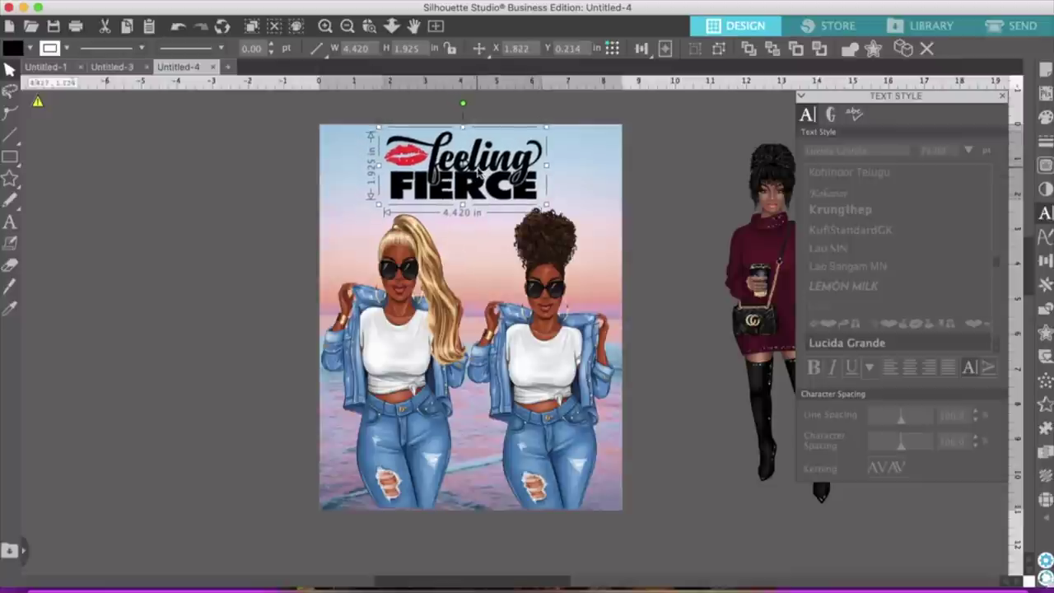
{"action": "left_click", "coordinate": [251, 199]}
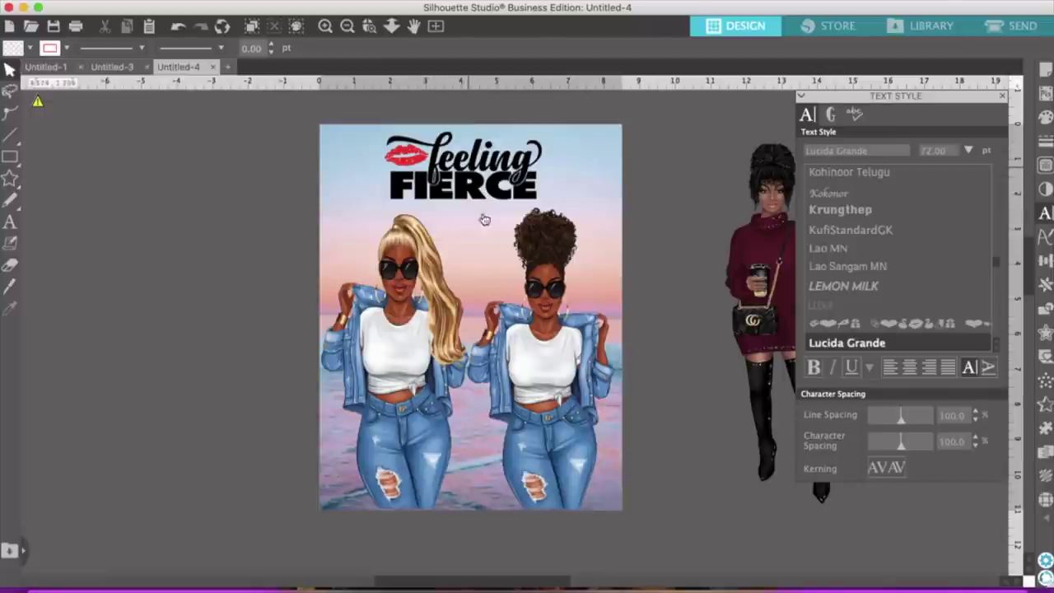
Shift the curly-haired woman slightly right on the page and clear the selection.
{"action": "left_click", "coordinate": [556, 359]}
{"action": "left_click", "coordinate": [223, 288]}
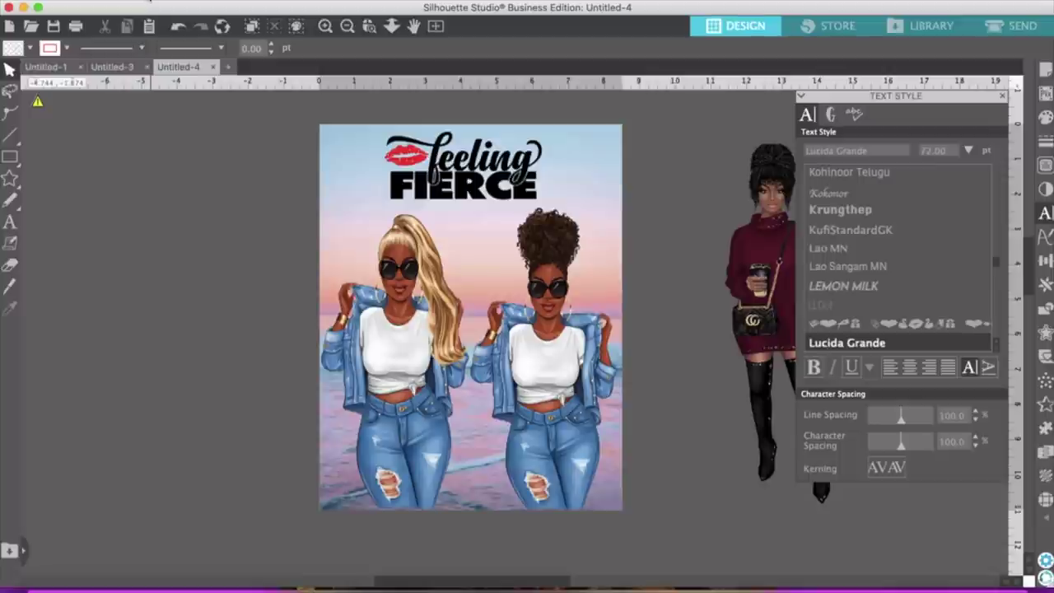
Merge blessed-script.svg from the text files folder into the design.
{"action": "left_click", "coordinate": [148, 2]}
{"action": "key", "text": "Escape"}
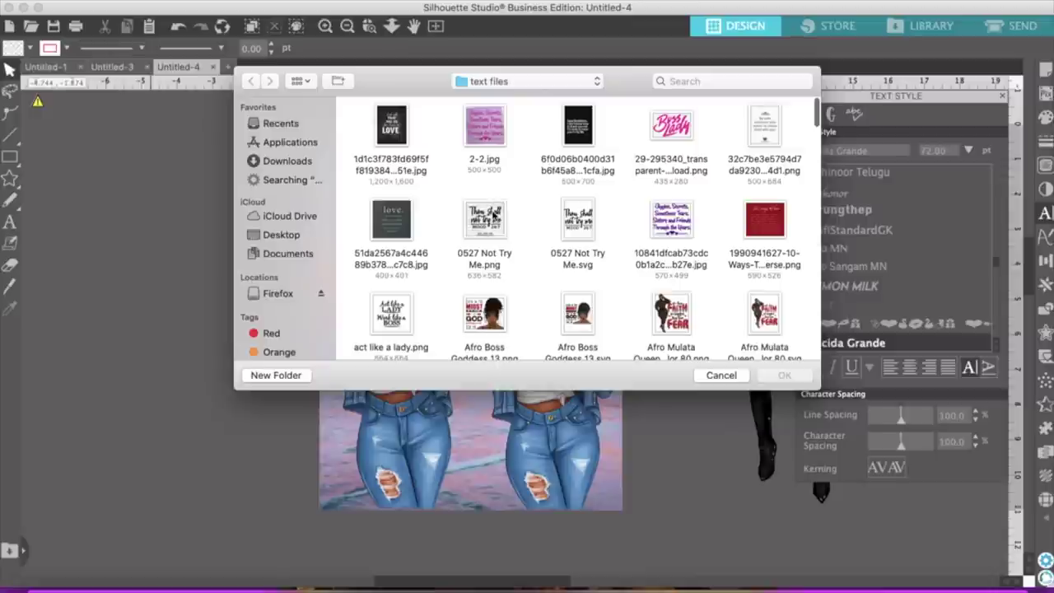
{"action": "scroll", "coordinate": [493, 216], "scroll_direction": "down", "scroll_amount": 5}
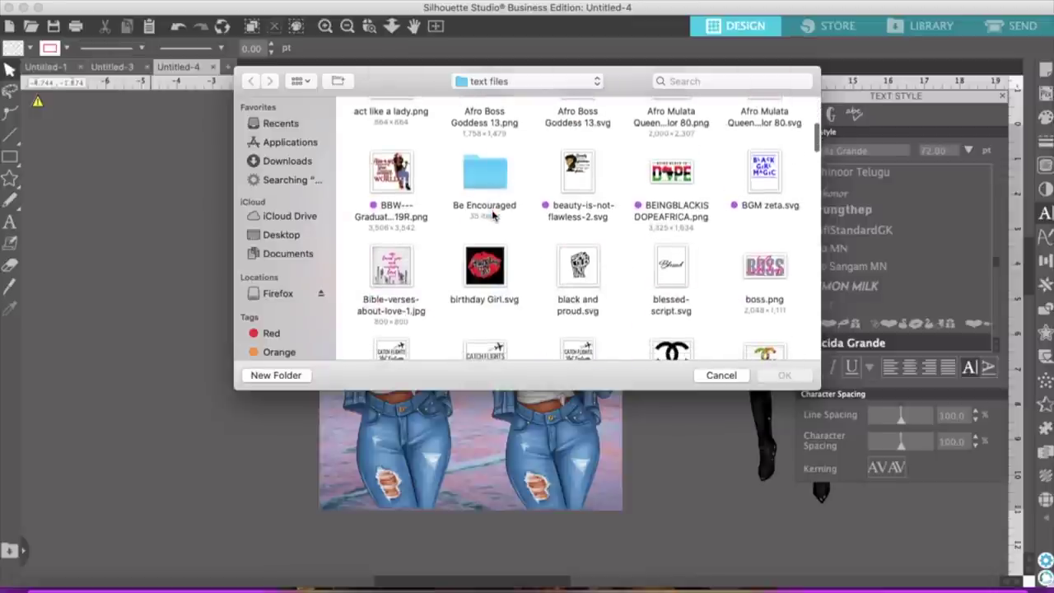
{"action": "scroll", "coordinate": [493, 216], "scroll_direction": "down", "scroll_amount": 3}
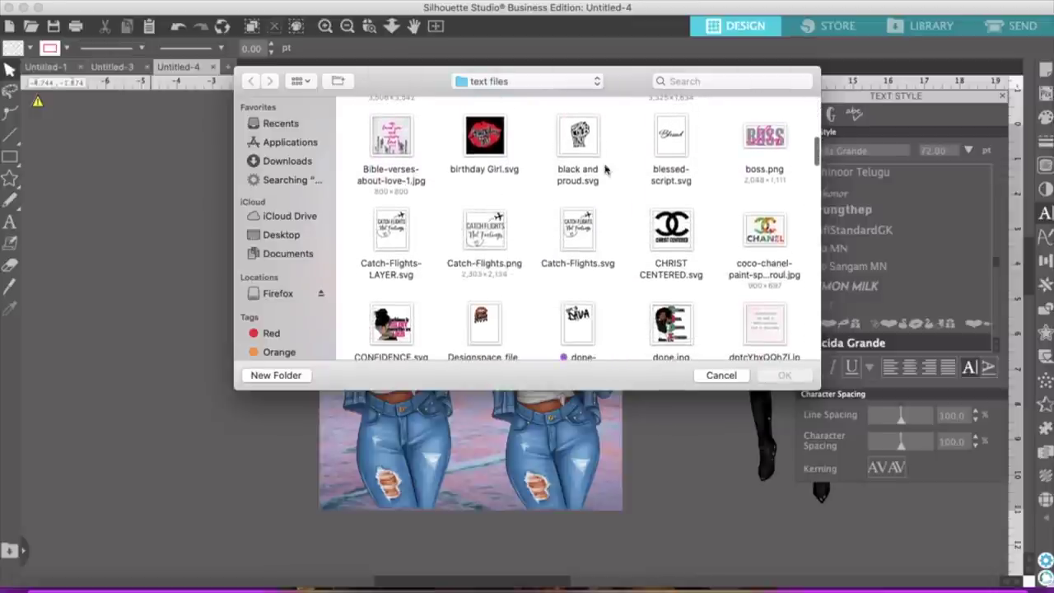
{"action": "left_click", "coordinate": [672, 144]}
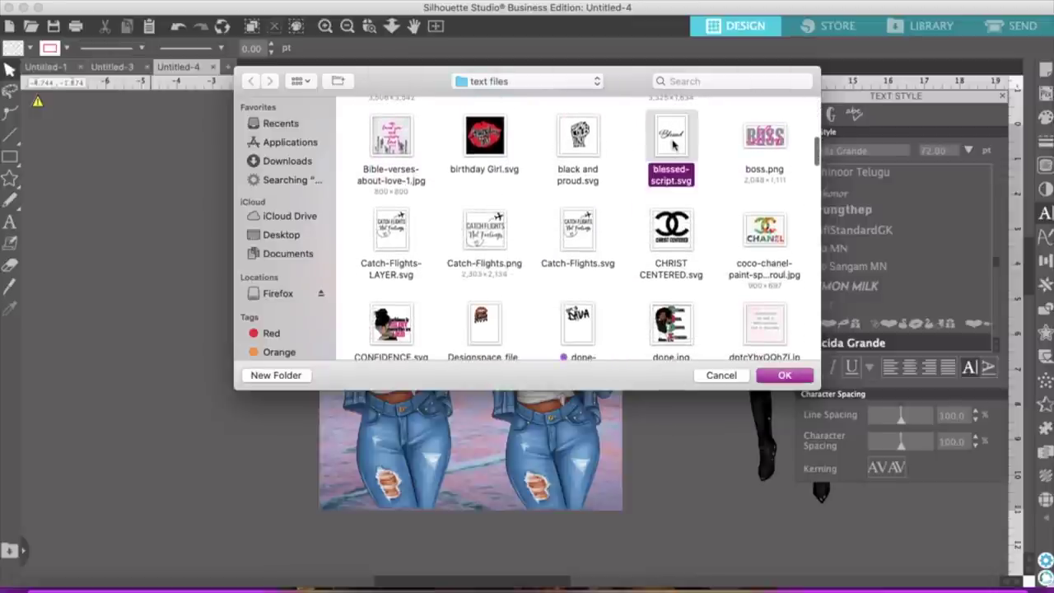
{"action": "left_click", "coordinate": [785, 375]}
Shrink the Blessed script to about 1.2 in wide and place it on the blonde woman's white shirt.
{"action": "left_click", "coordinate": [617, 336]}
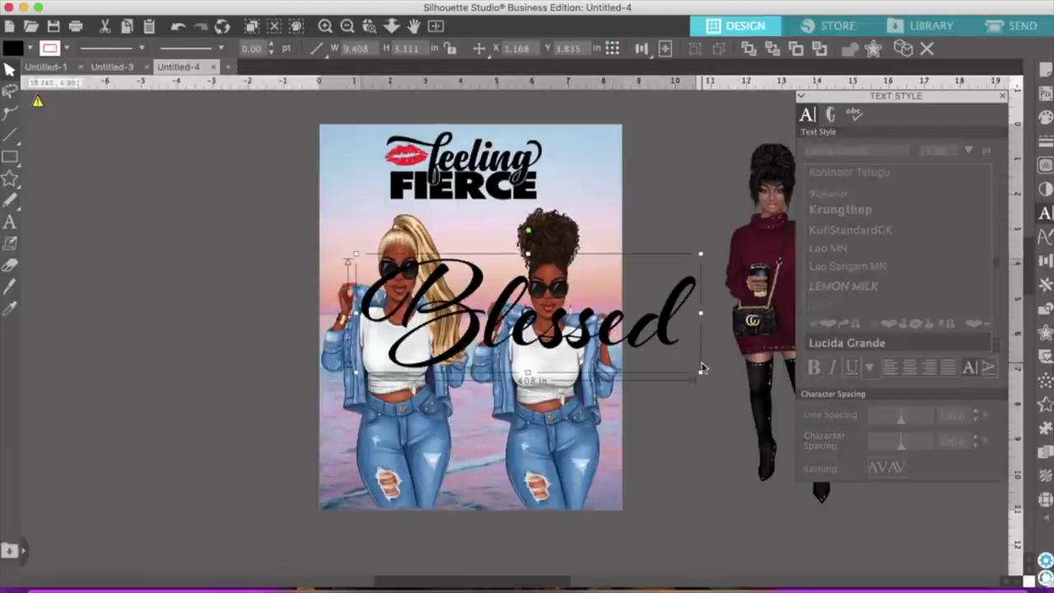
{"action": "left_click_drag", "start_coordinate": [701, 374], "coordinate": [396, 356]}
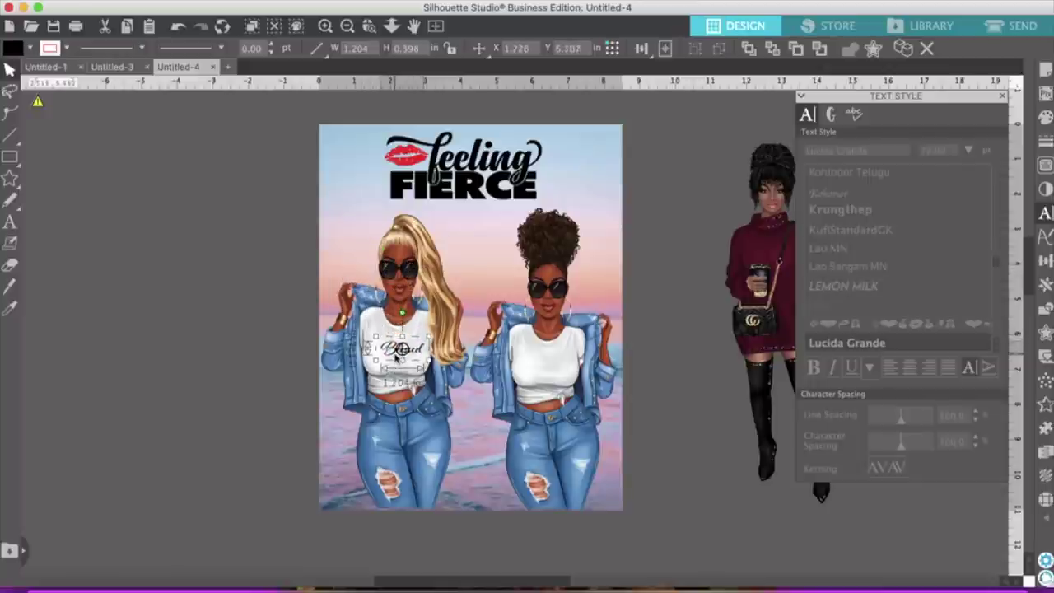
{"action": "left_click", "coordinate": [228, 356]}
Enlarge the Blessed script to about 1.7 in wide and centre it across the blonde woman's chest.
{"action": "left_click", "coordinate": [395, 348]}
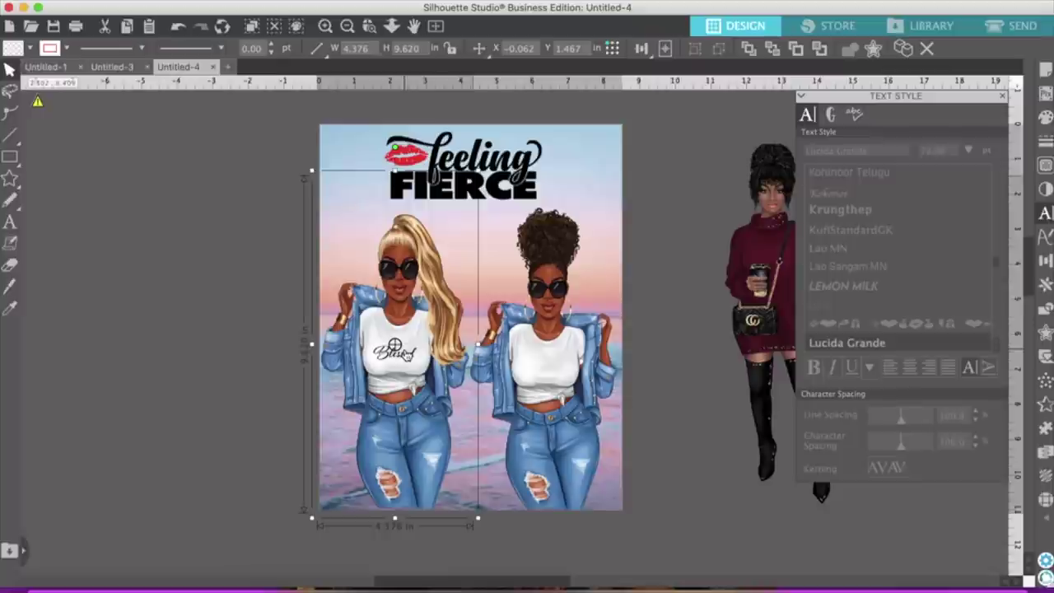
{"action": "left_click", "coordinate": [413, 361]}
{"action": "left_click_drag", "start_coordinate": [428, 376], "coordinate": [445, 384]}
{"action": "left_click", "coordinate": [274, 385]}
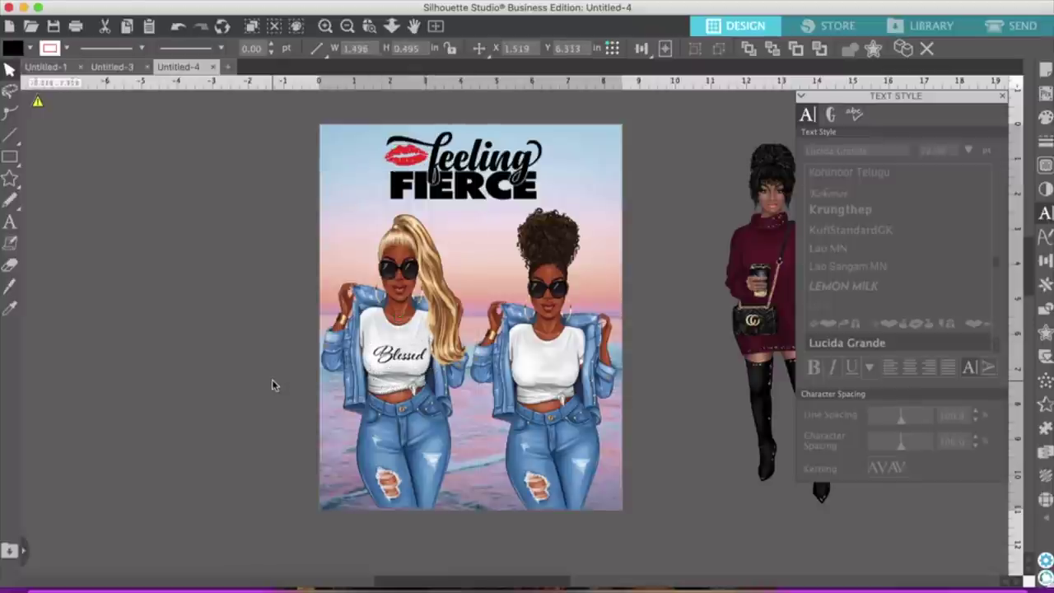
{"action": "mouse_move", "coordinate": [415, 360]}
{"action": "left_mouse_down"}
{"action": "mouse_move", "coordinate": [439, 375]}
{"action": "mouse_move", "coordinate": [417, 357]}
{"action": "left_mouse_up"}
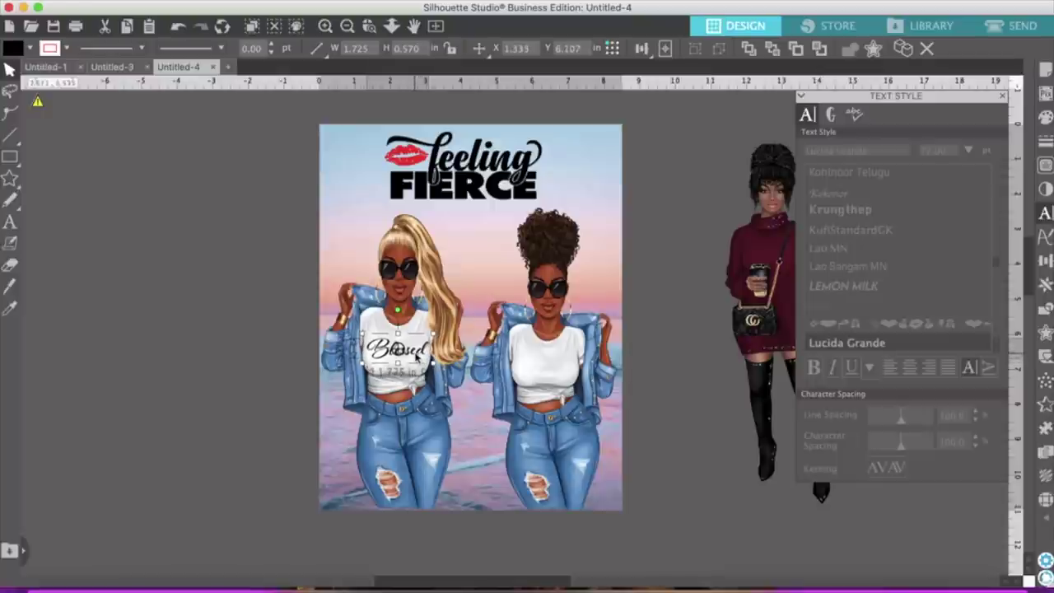
{"action": "left_click", "coordinate": [232, 348]}
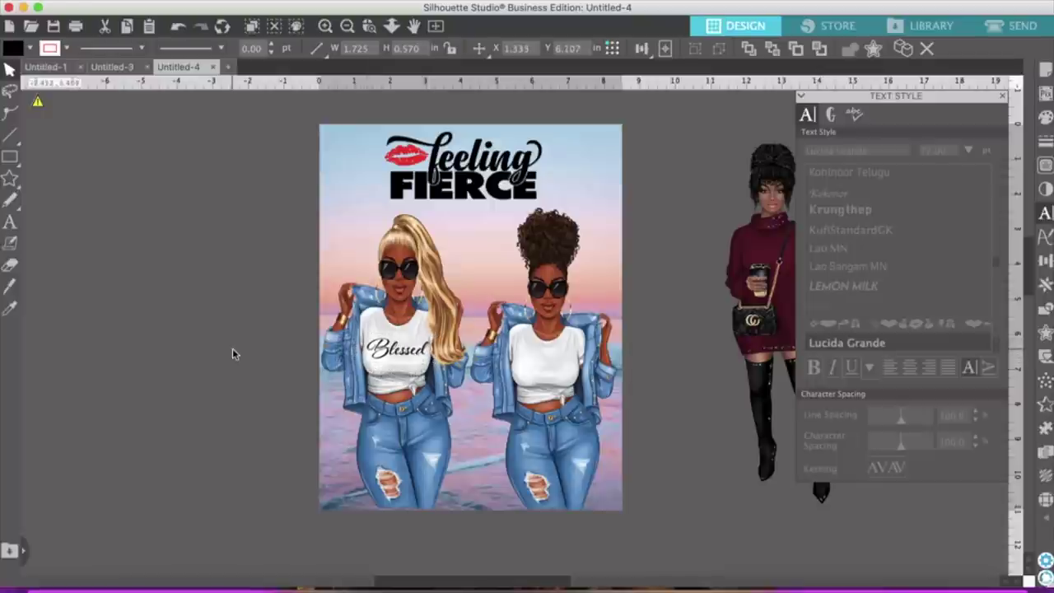
Merge Flawed. Still worthy.png from the text files folder into the design.
{"action": "left_click", "coordinate": [156, 2]}
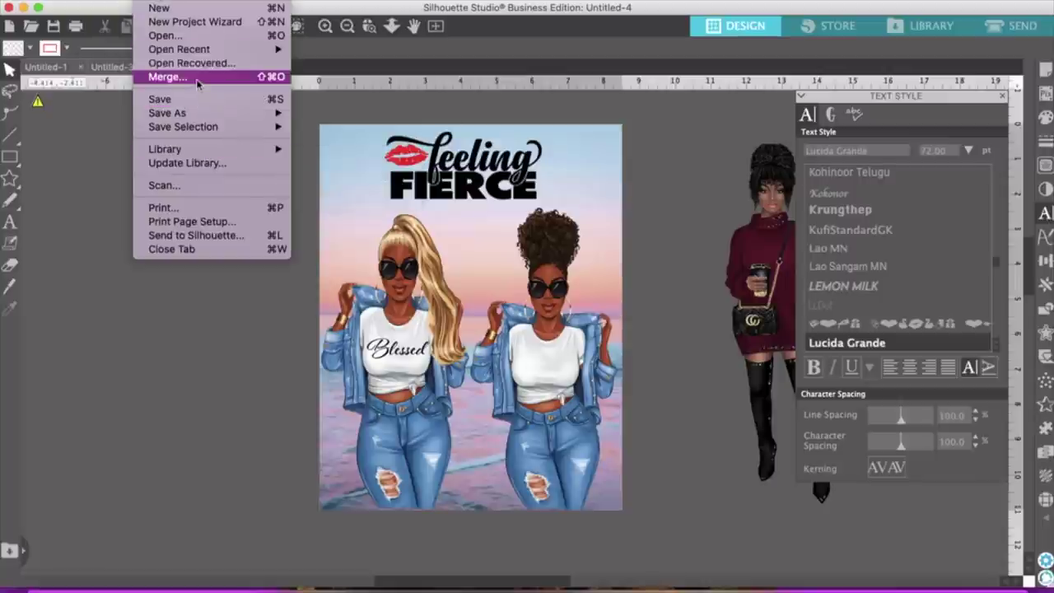
{"action": "left_click", "coordinate": [412, 119]}
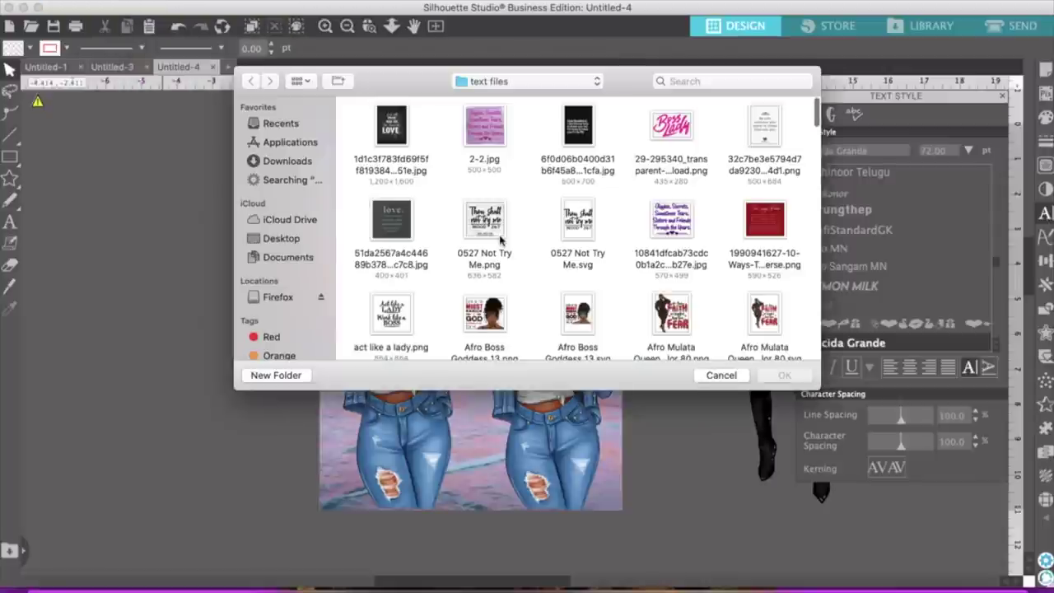
{"action": "scroll", "coordinate": [500, 239], "scroll_direction": "down", "scroll_amount": 6}
{"action": "scroll", "coordinate": [500, 239], "scroll_direction": "down", "scroll_amount": 6}
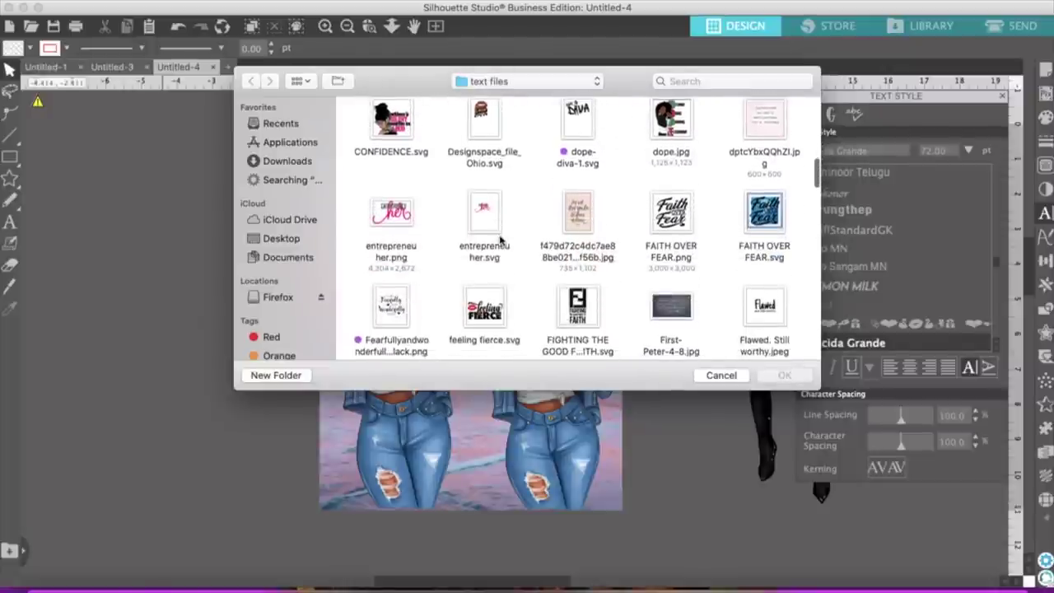
{"action": "scroll", "coordinate": [500, 238], "scroll_direction": "down", "scroll_amount": 3}
{"action": "scroll", "coordinate": [500, 239], "scroll_direction": "down", "scroll_amount": 2}
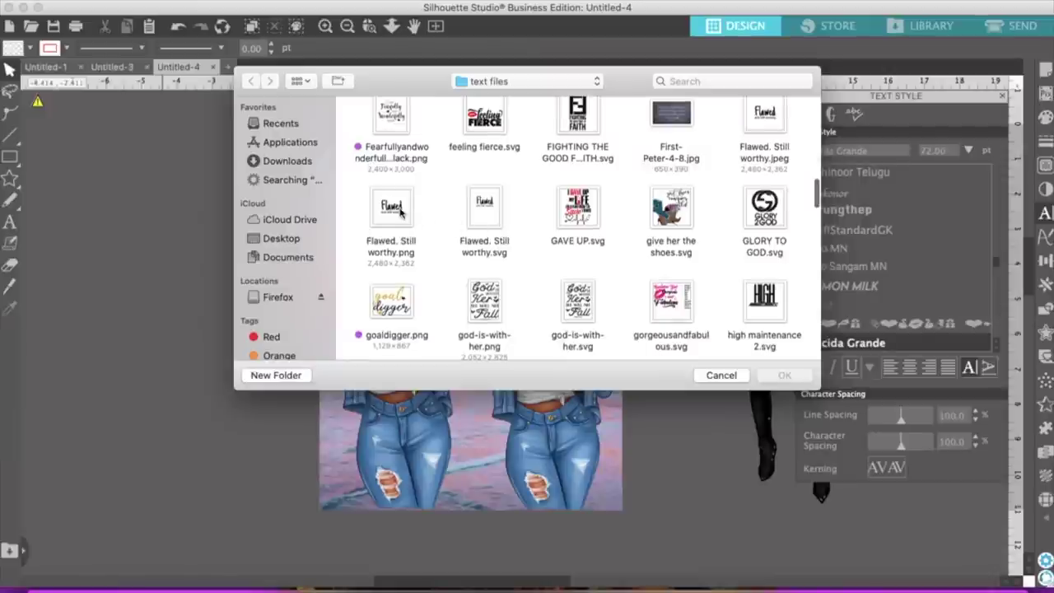
{"action": "scroll", "coordinate": [435, 228], "scroll_direction": "down", "scroll_amount": 4}
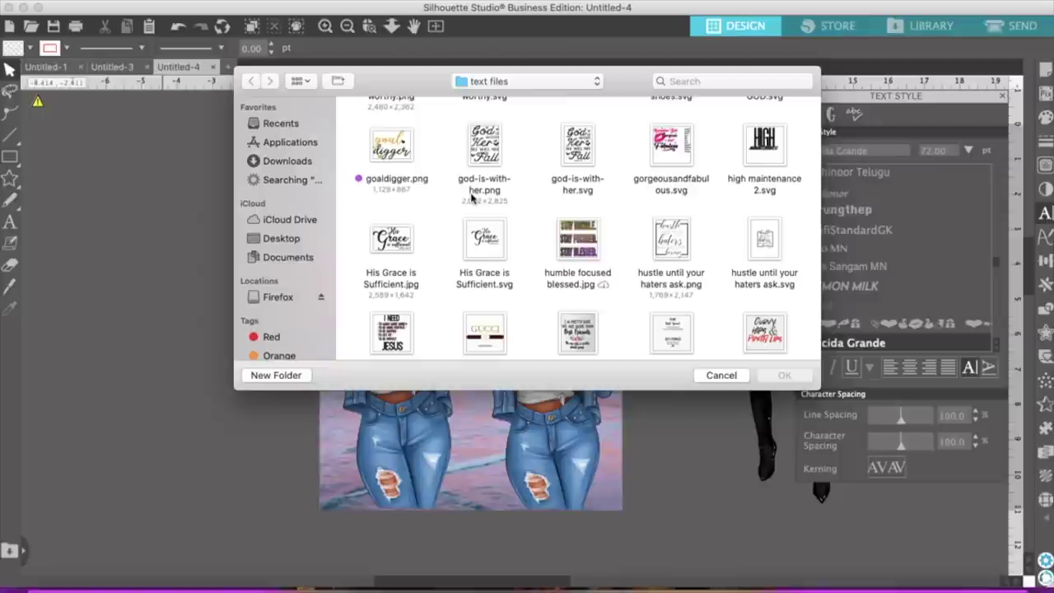
{"action": "scroll", "coordinate": [472, 198], "scroll_direction": "down", "scroll_amount": 5}
{"action": "scroll", "coordinate": [472, 197], "scroll_direction": "down", "scroll_amount": 3}
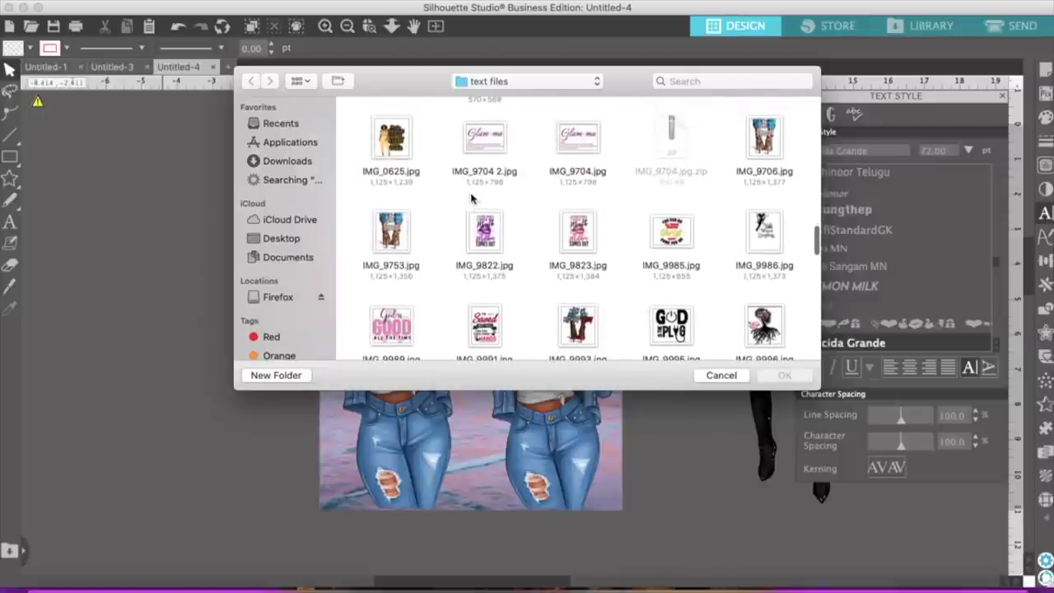
{"action": "scroll", "coordinate": [472, 198], "scroll_direction": "up", "scroll_amount": 10}
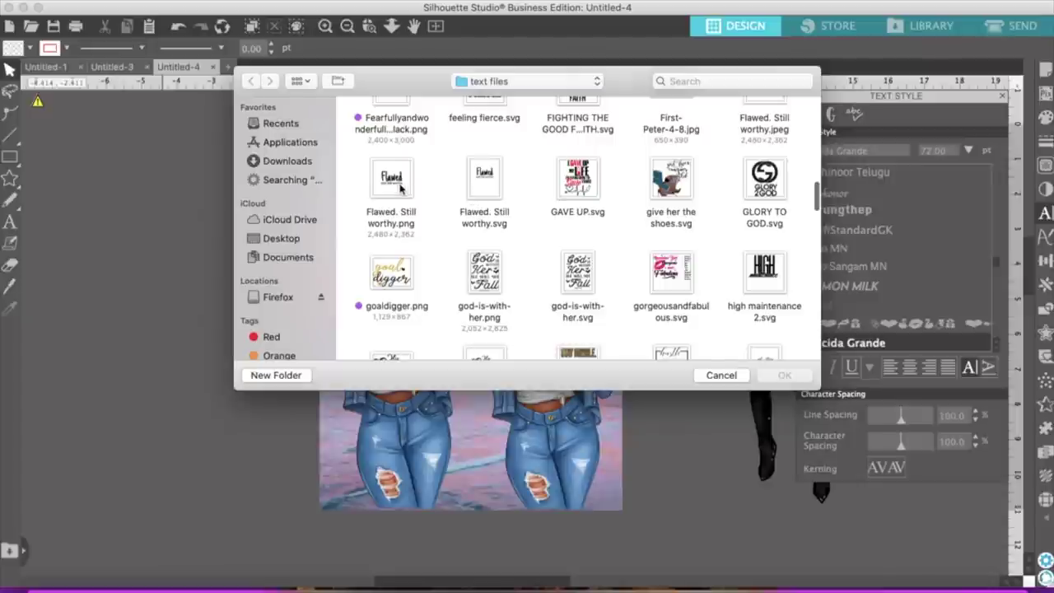
{"action": "left_click", "coordinate": [398, 183]}
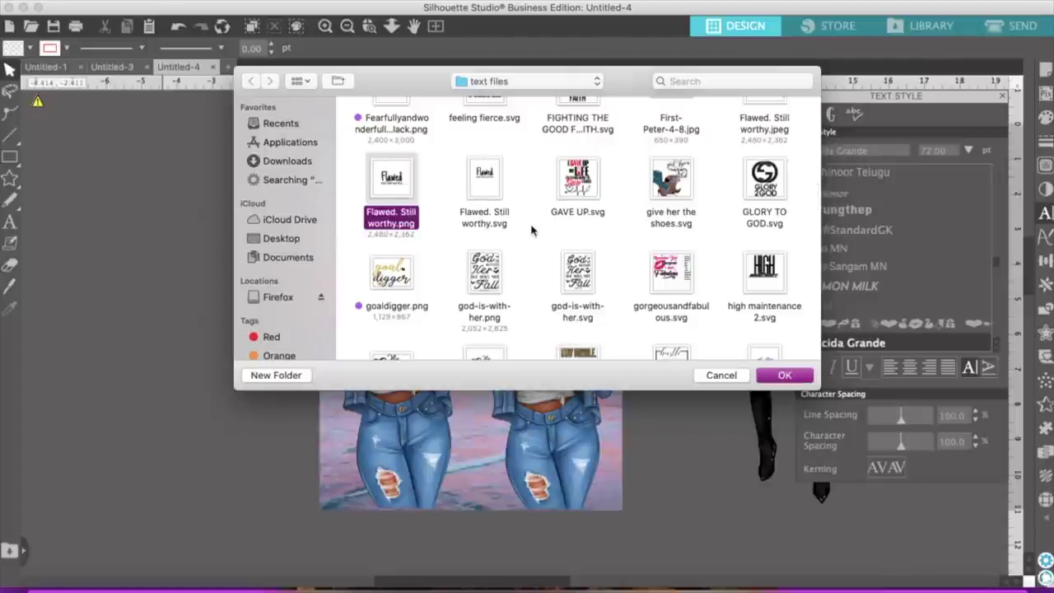
{"action": "left_click", "coordinate": [785, 374]}
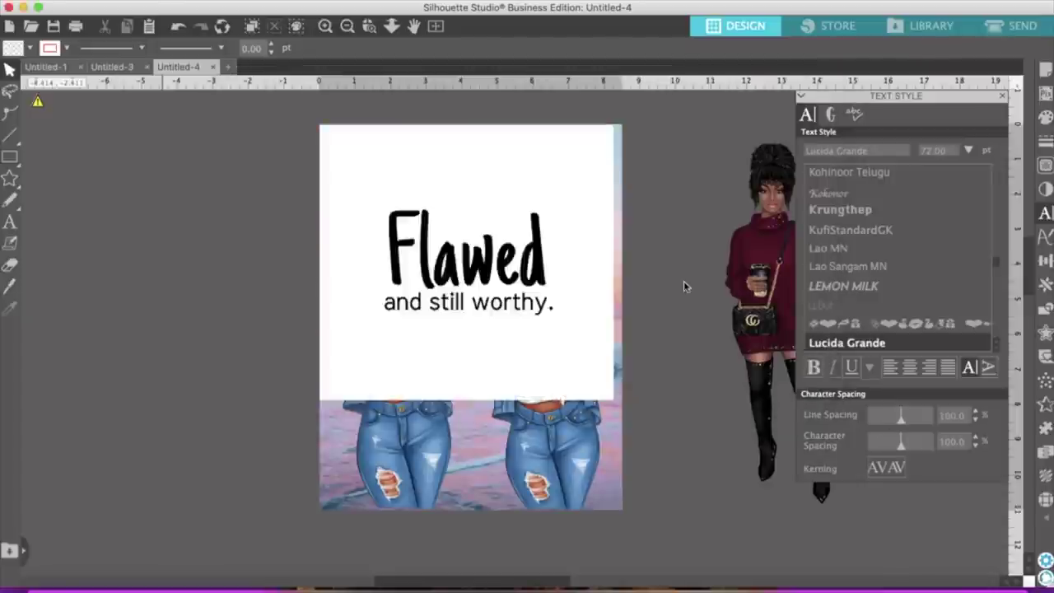
Replace the merged Flawed PNG, which has a white background, with Flawed. Still worthy.svg from the text files folder.
{"action": "left_click", "coordinate": [476, 268]}
{"action": "key", "text": "Delete"}
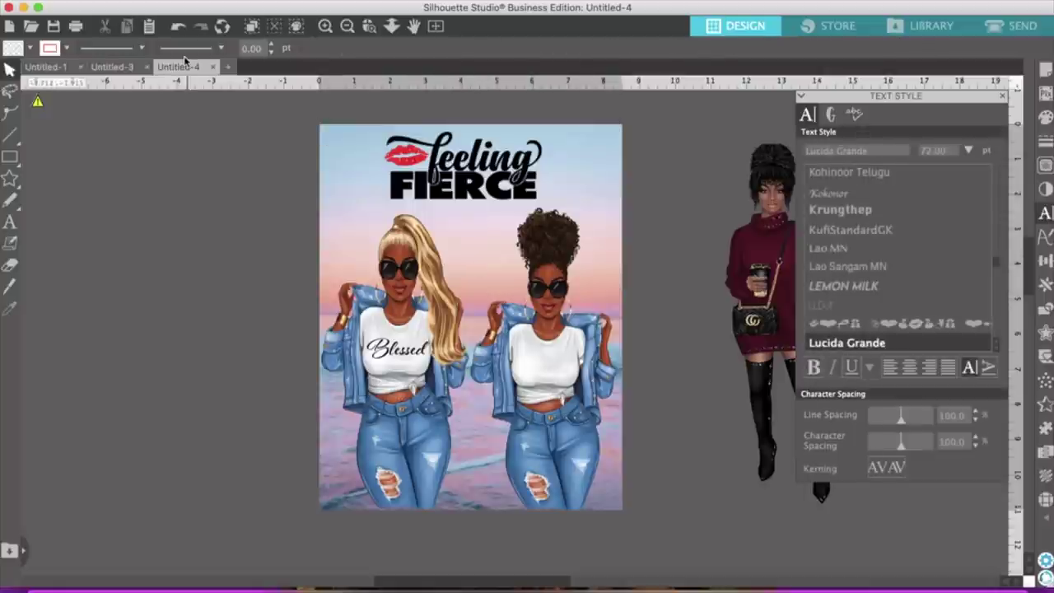
{"action": "left_click", "coordinate": [152, 1]}
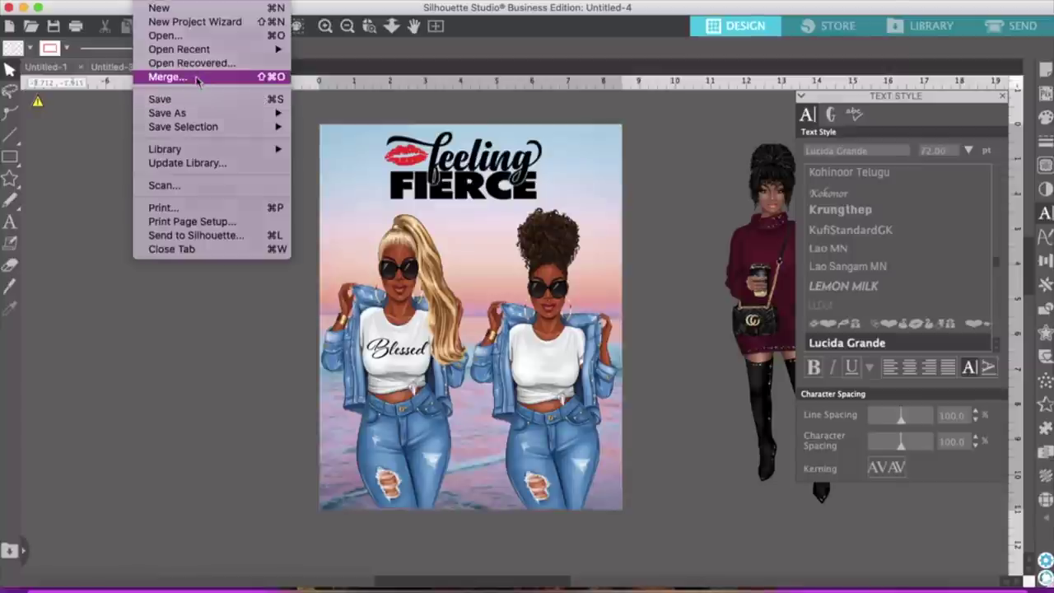
{"action": "left_click", "coordinate": [412, 160]}
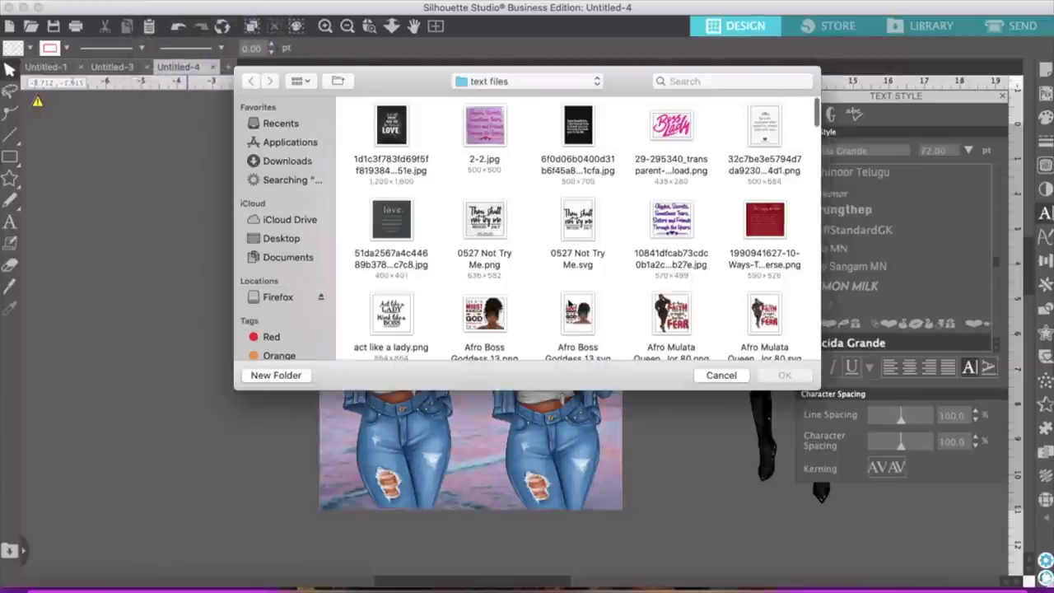
{"action": "scroll", "coordinate": [569, 304], "scroll_direction": "down", "scroll_amount": 10}
{"action": "scroll", "coordinate": [568, 305], "scroll_direction": "down", "scroll_amount": 5}
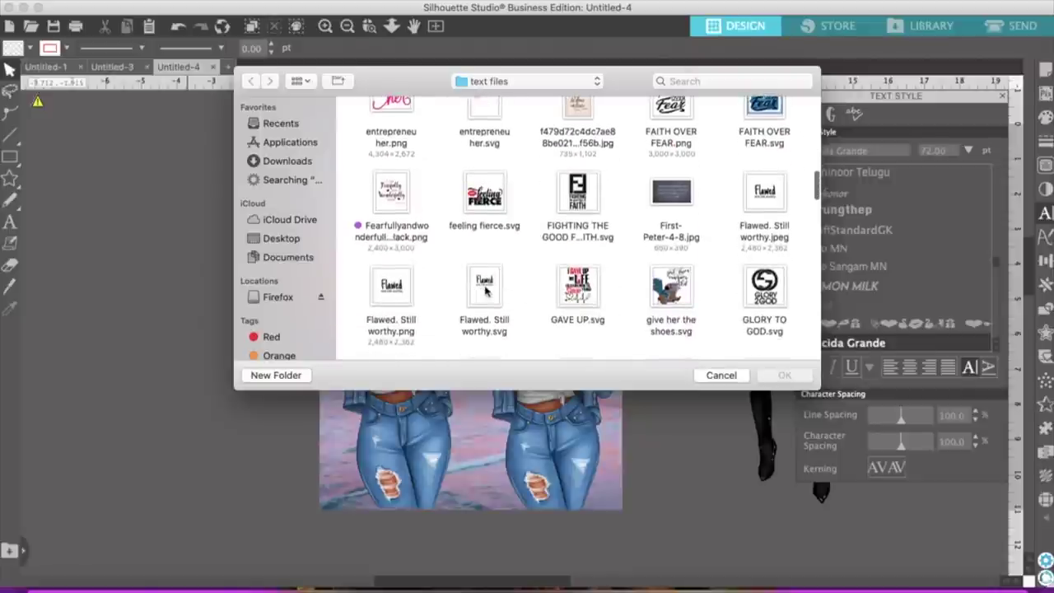
{"action": "left_click", "coordinate": [486, 289]}
{"action": "left_click", "coordinate": [810, 381]}
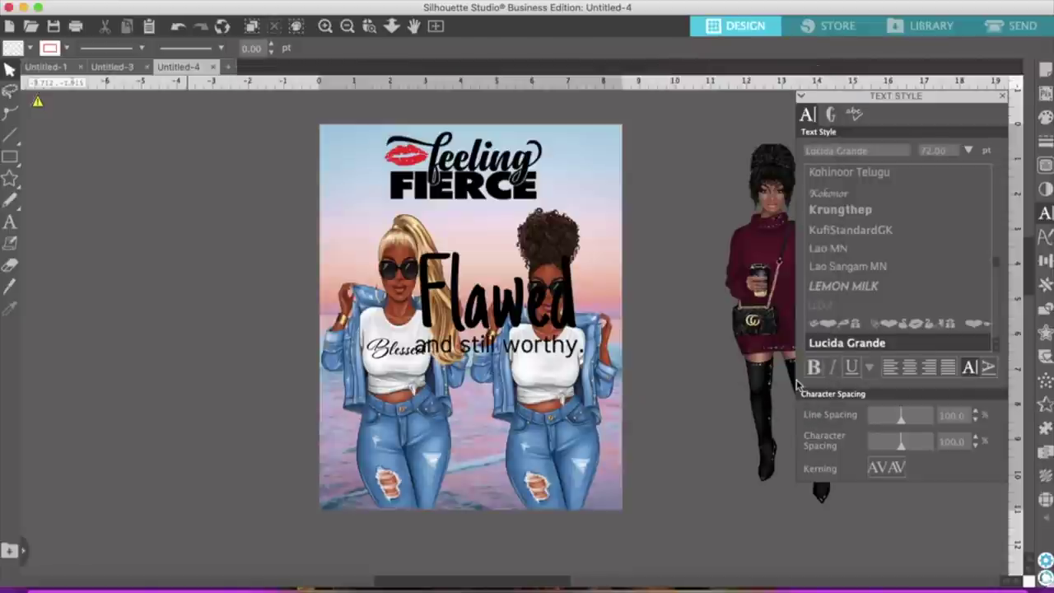
Shrink the Flawed and still worthy text to about 1.3 in wide and centre it on the curly-haired woman's white shirt.
{"action": "left_click", "coordinate": [500, 292]}
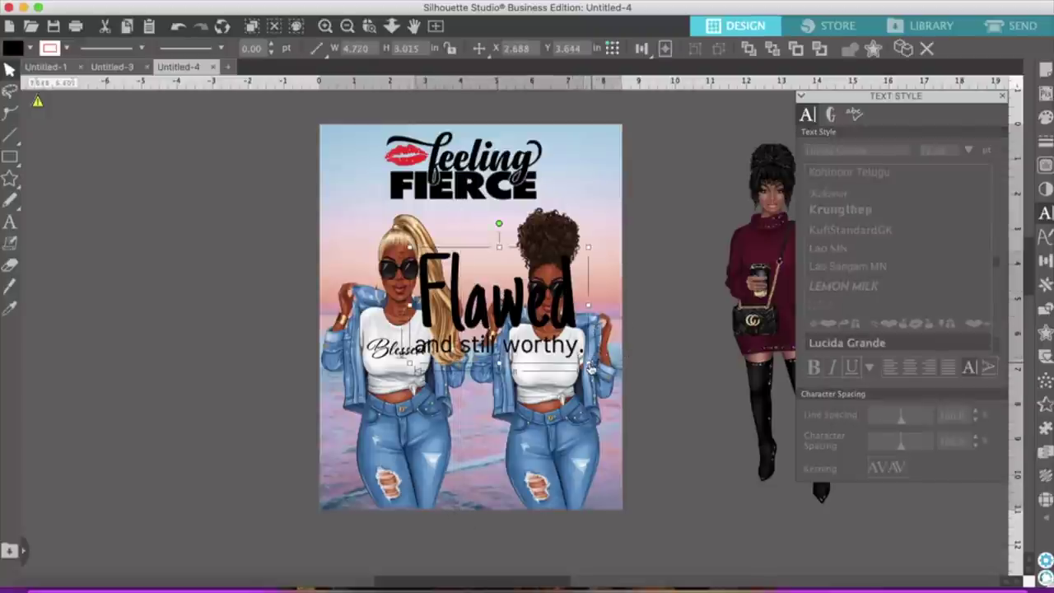
{"action": "left_click_drag", "start_coordinate": [588, 365], "coordinate": [556, 373]}
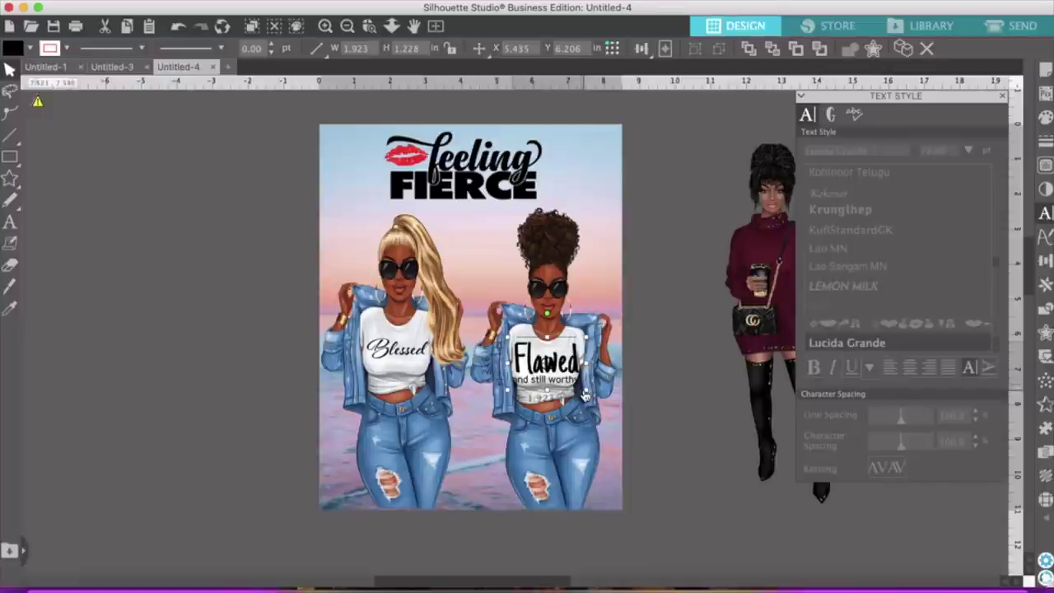
{"action": "left_click_drag", "start_coordinate": [587, 394], "coordinate": [550, 366]}
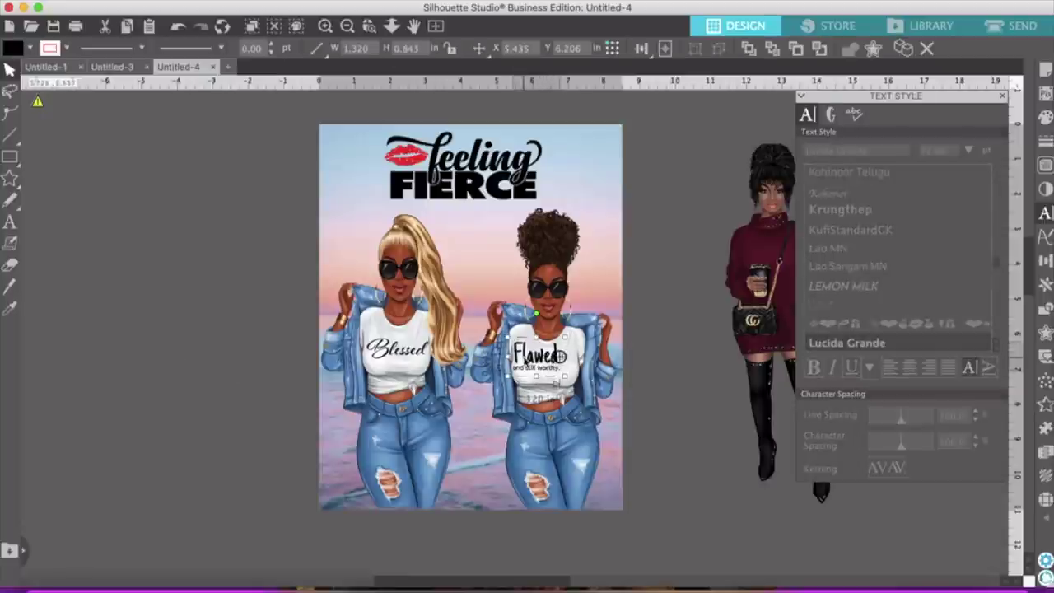
{"action": "left_click", "coordinate": [72, 340]}
{"action": "left_click_drag", "start_coordinate": [561, 356], "coordinate": [569, 360]}
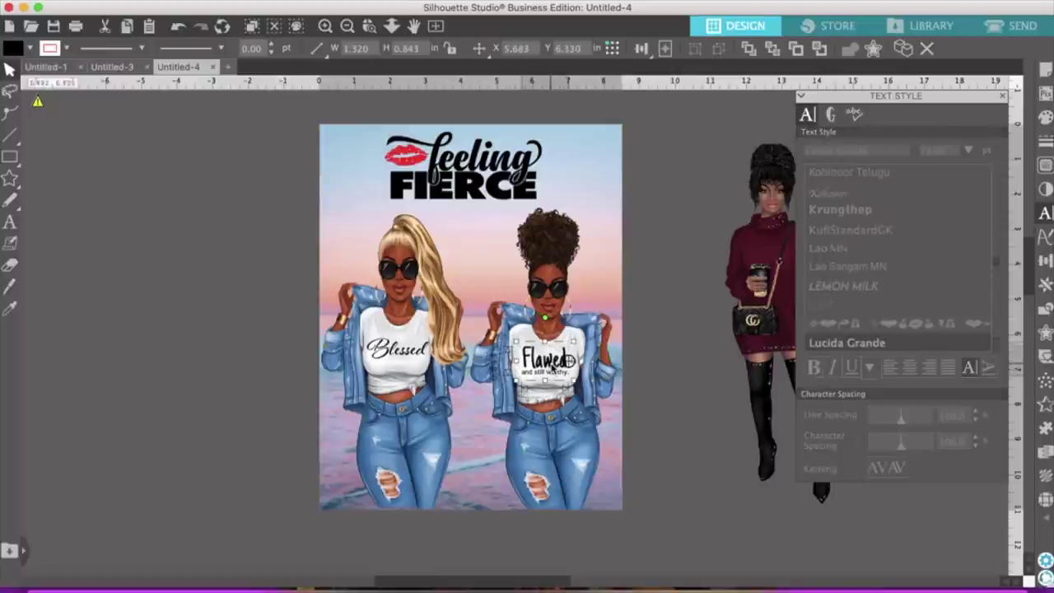
{"action": "left_click", "coordinate": [139, 300]}
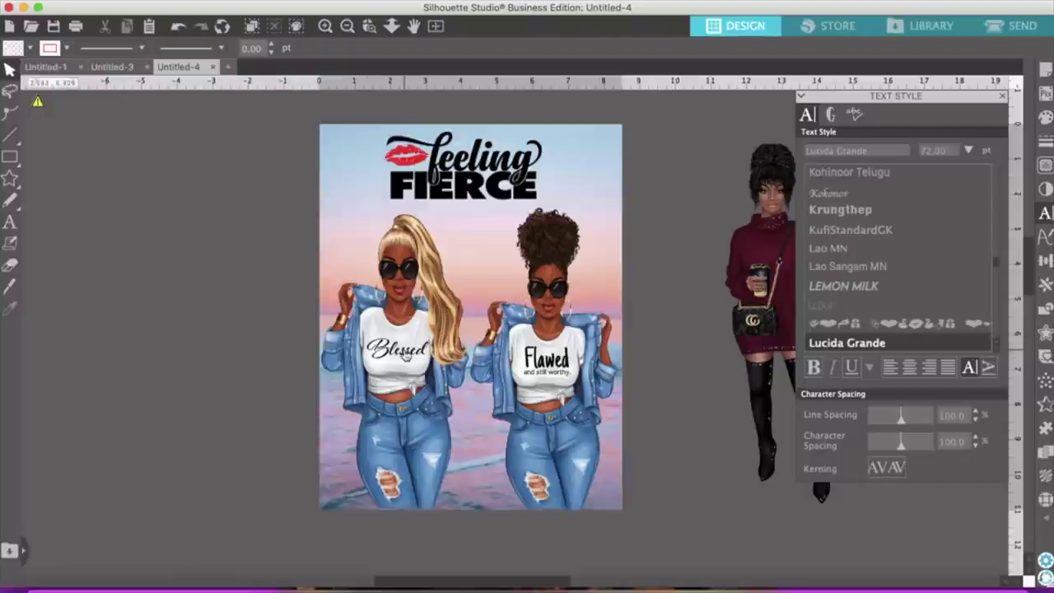
Shrink the Blessed script to about 1.4 in wide and recentre it slightly higher on the blonde woman's shirt.
{"action": "left_click", "coordinate": [403, 352]}
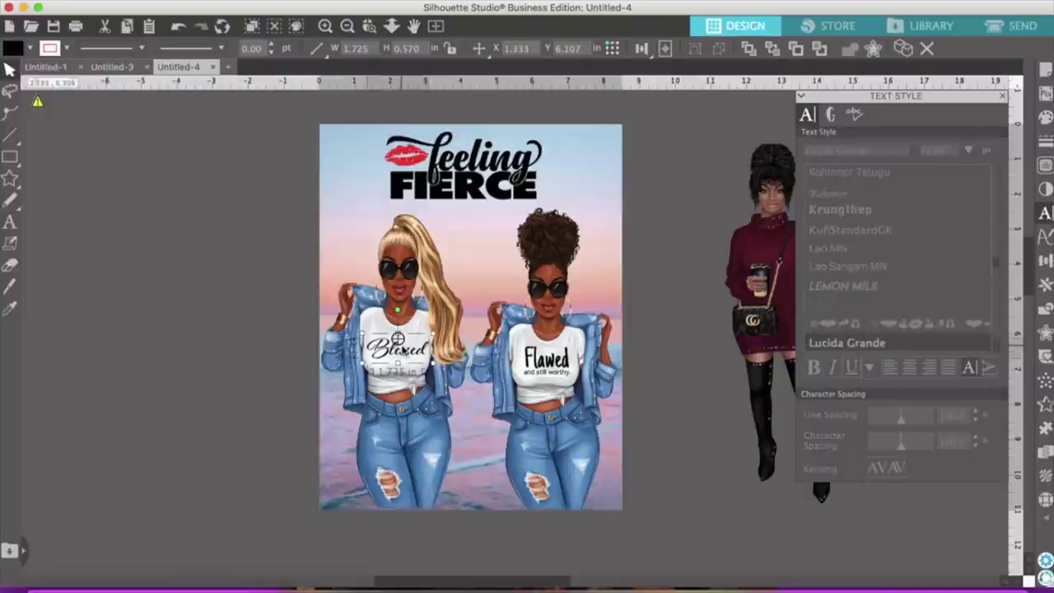
{"action": "left_click", "coordinate": [402, 354]}
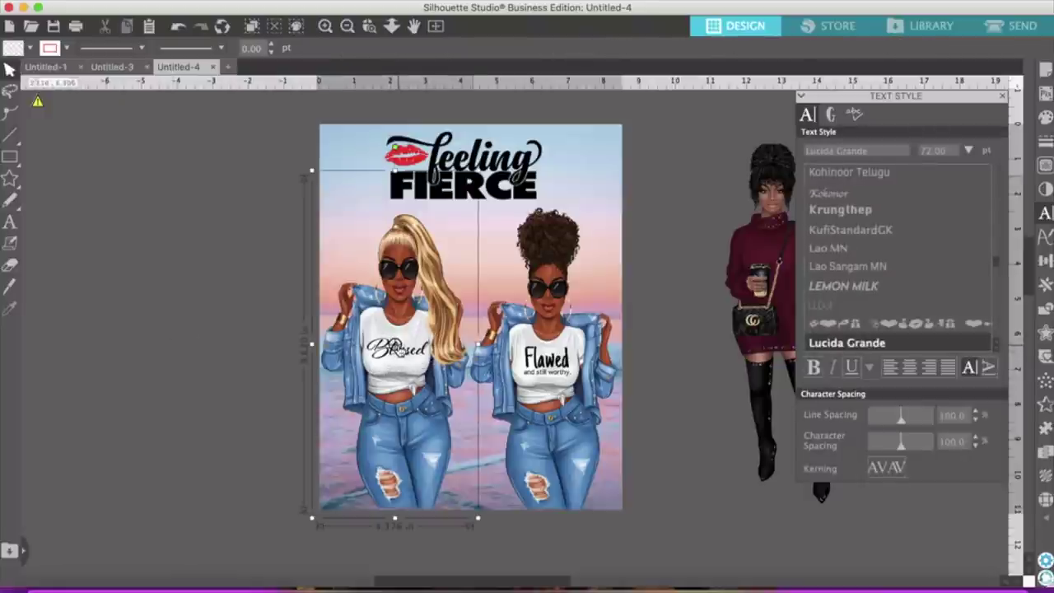
{"action": "left_click", "coordinate": [437, 362]}
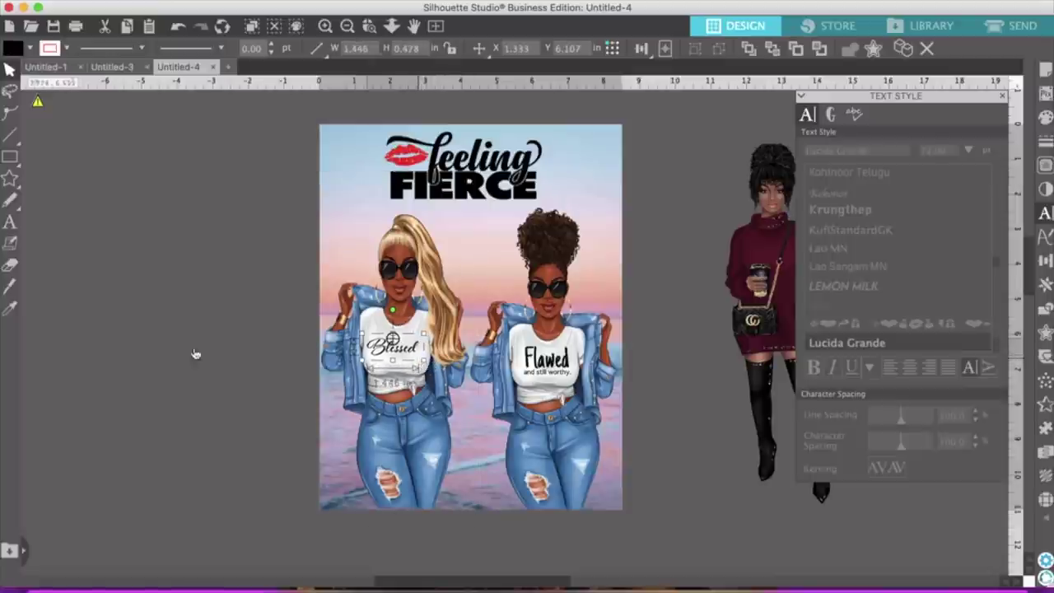
{"action": "left_click", "coordinate": [262, 355]}
{"action": "left_click", "coordinate": [404, 356]}
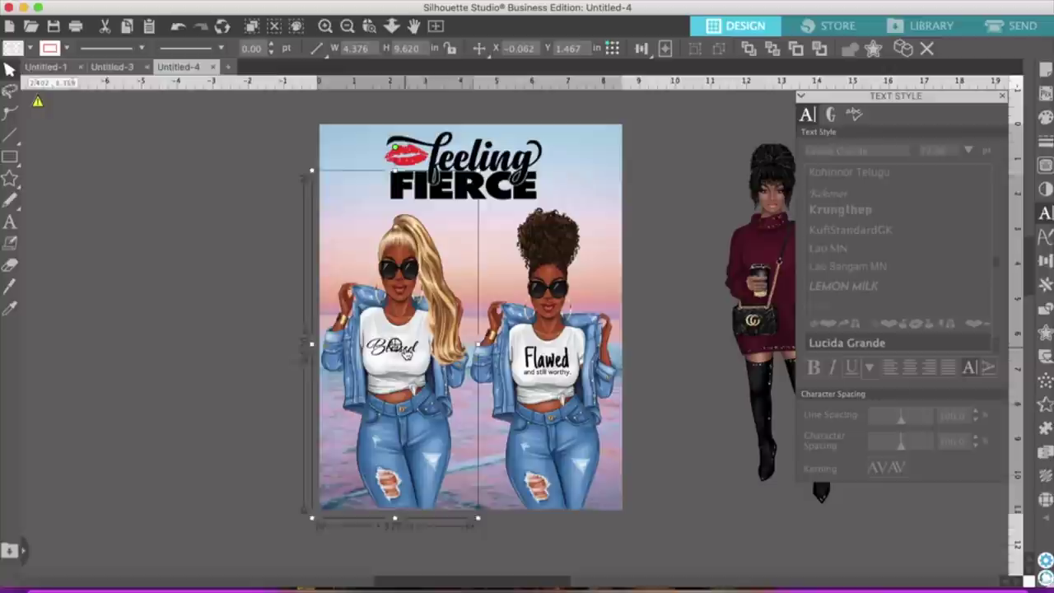
{"action": "left_click", "coordinate": [406, 352]}
{"action": "left_click_drag", "start_coordinate": [405, 352], "coordinate": [411, 349]}
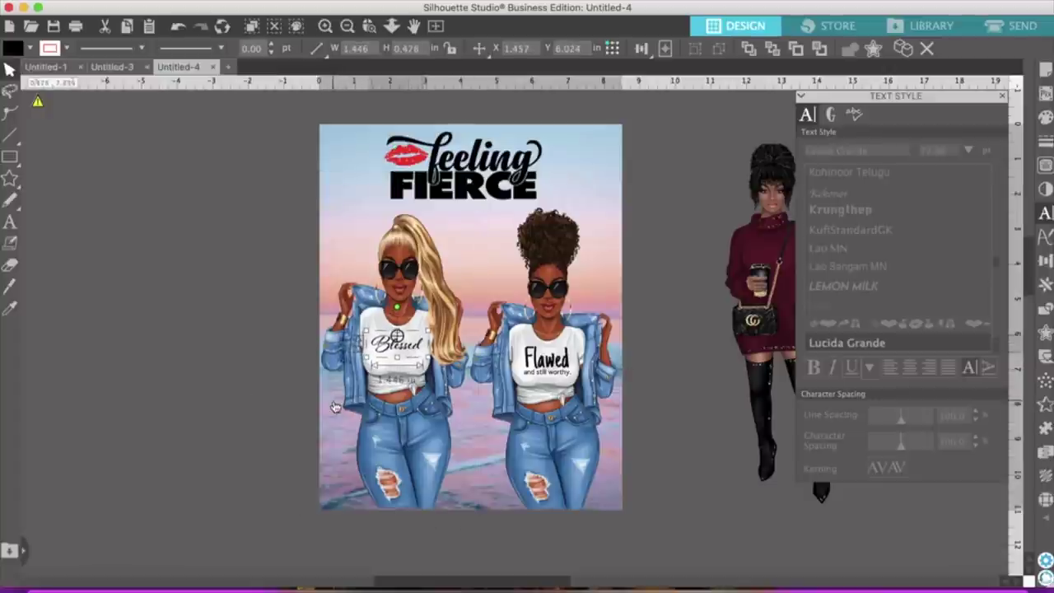
{"action": "left_click", "coordinate": [222, 239]}
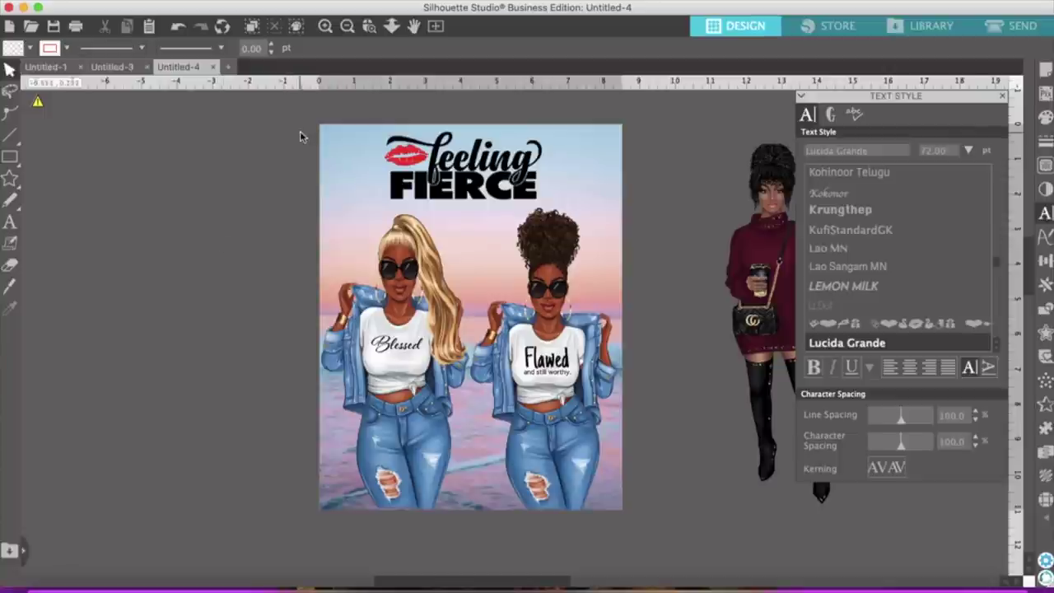
Group the background, title, both women and their shirt texts, and nudge the group slightly to the left on the page.
{"action": "left_click", "coordinate": [326, 201]}
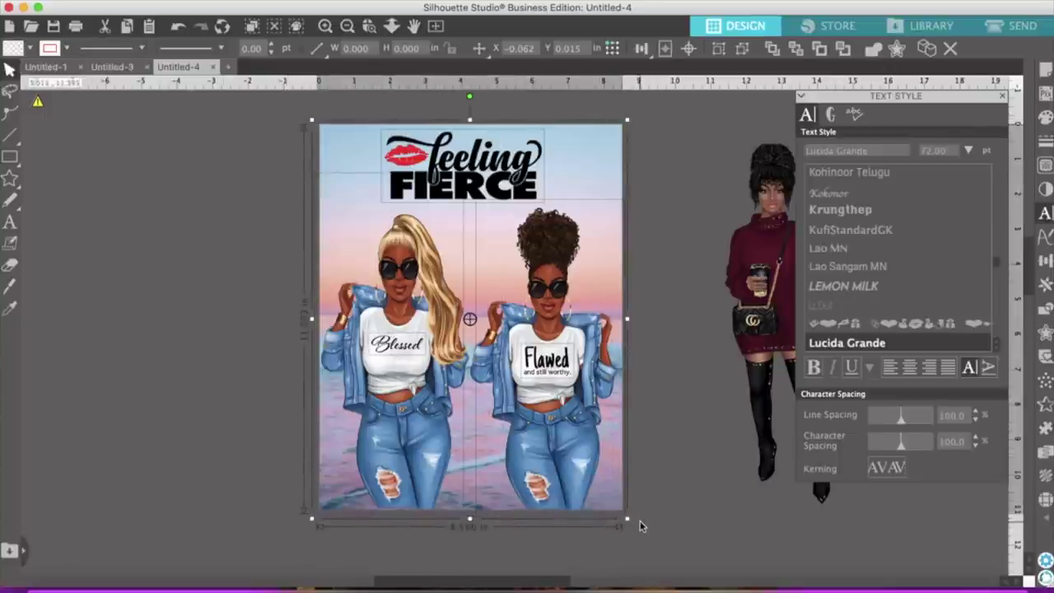
{"action": "right_click", "coordinate": [556, 407]}
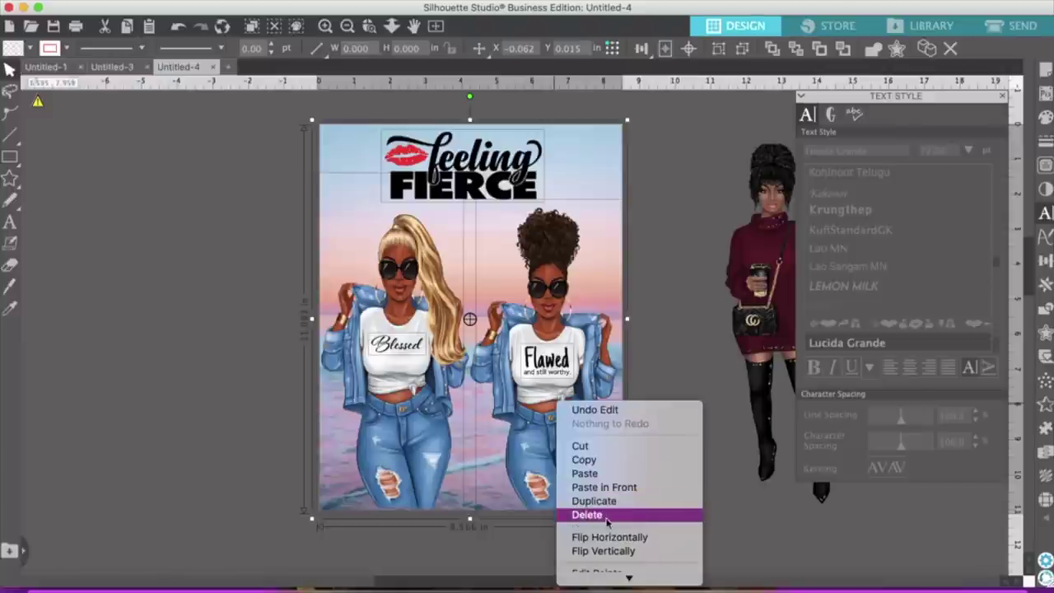
{"action": "scroll", "coordinate": [609, 503], "scroll_direction": "down", "scroll_amount": 5}
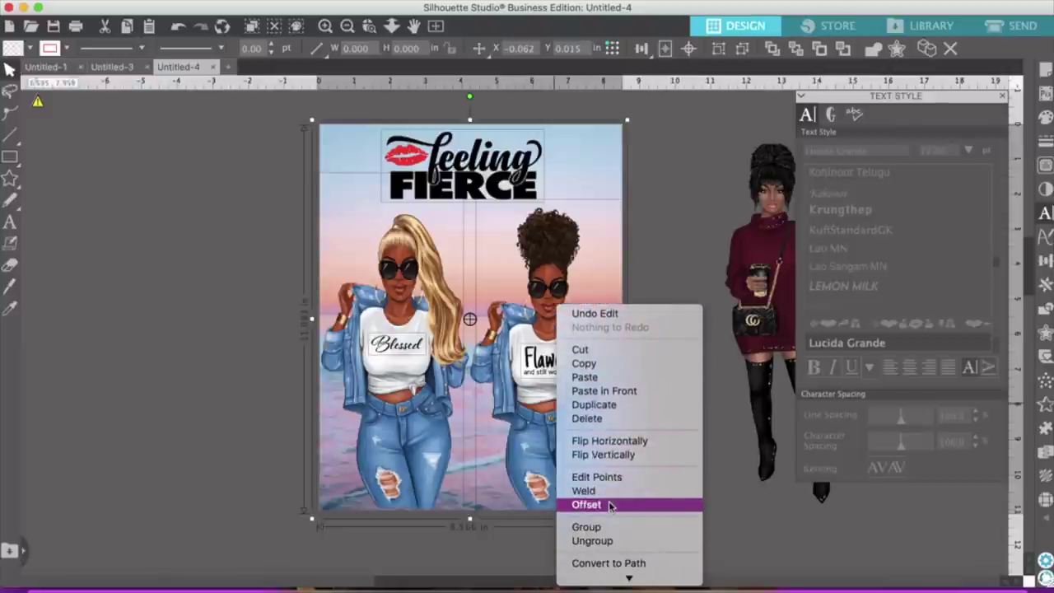
{"action": "left_click", "coordinate": [617, 527]}
{"action": "left_click_drag", "start_coordinate": [488, 397], "coordinate": [532, 396]}
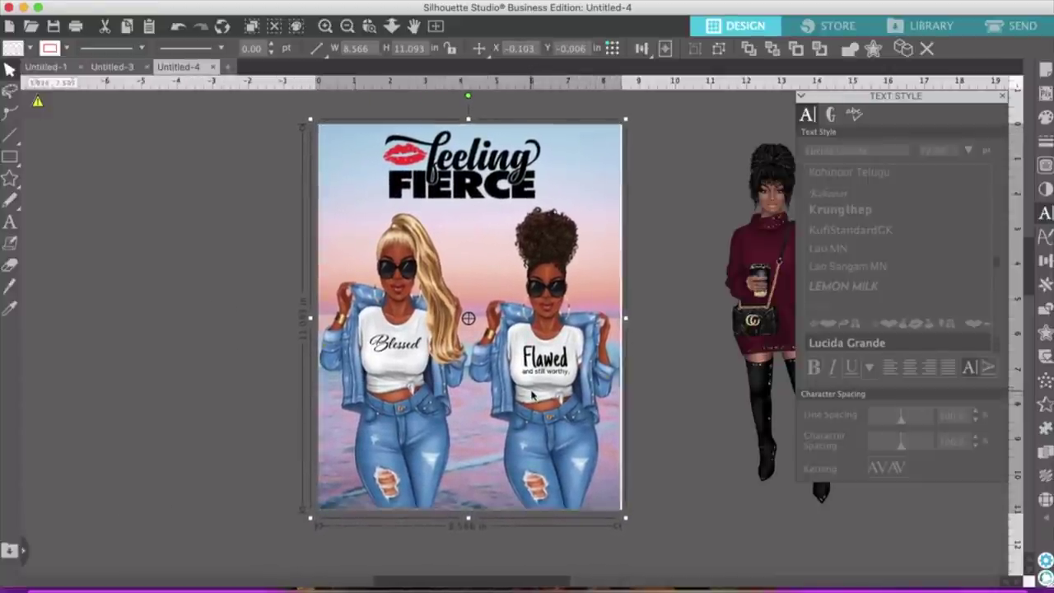
{"action": "left_click", "coordinate": [124, 263]}
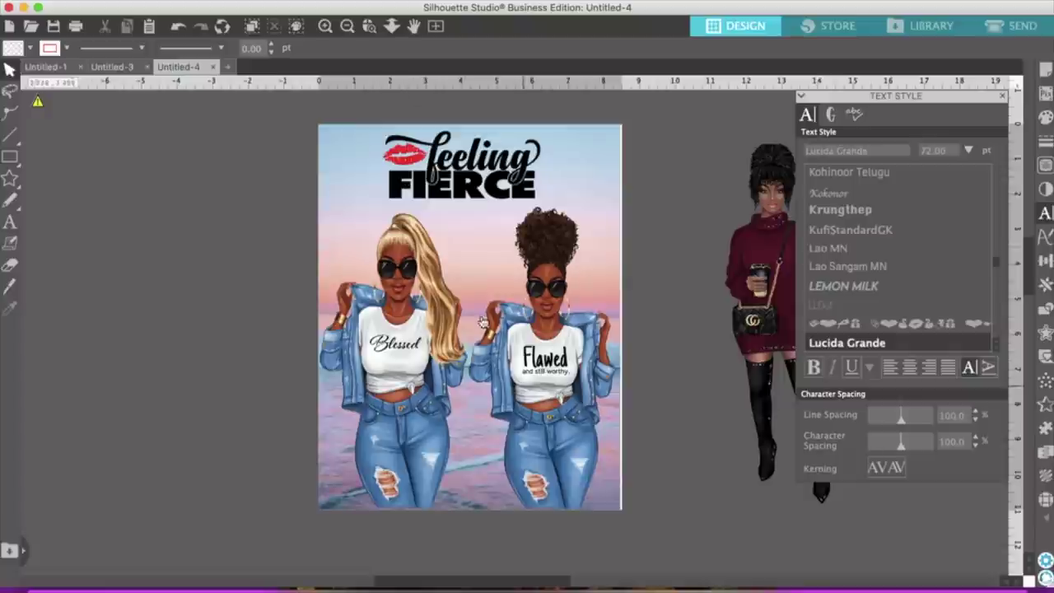
Set the print page's paper size to US Letter Borderless, 8.50 by 11.00 inches, for the EPSON WF-7710 Series.
{"action": "left_click", "coordinate": [152, 0]}
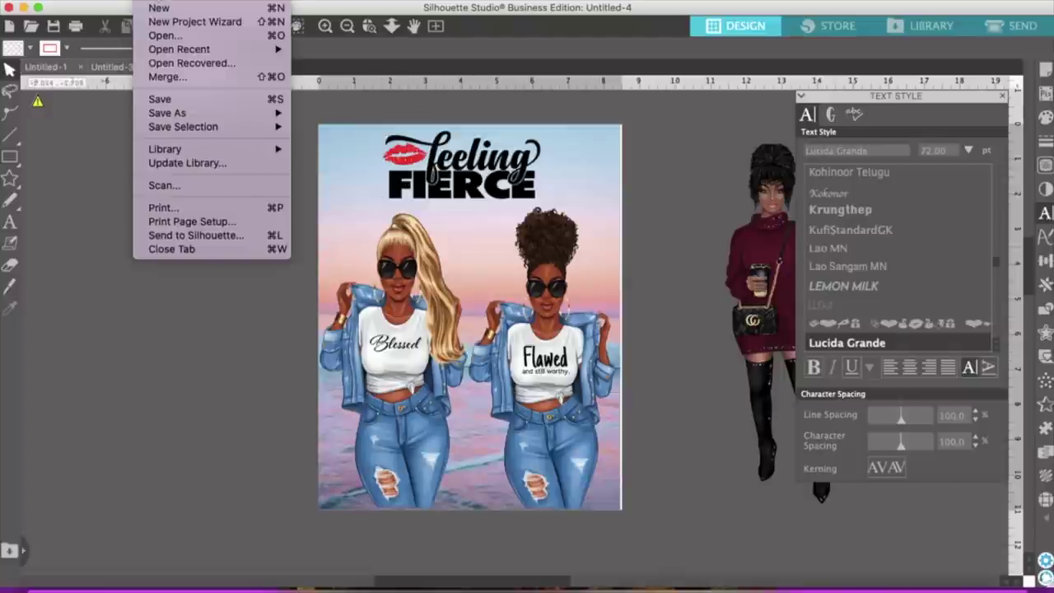
{"action": "left_click", "coordinate": [188, 224]}
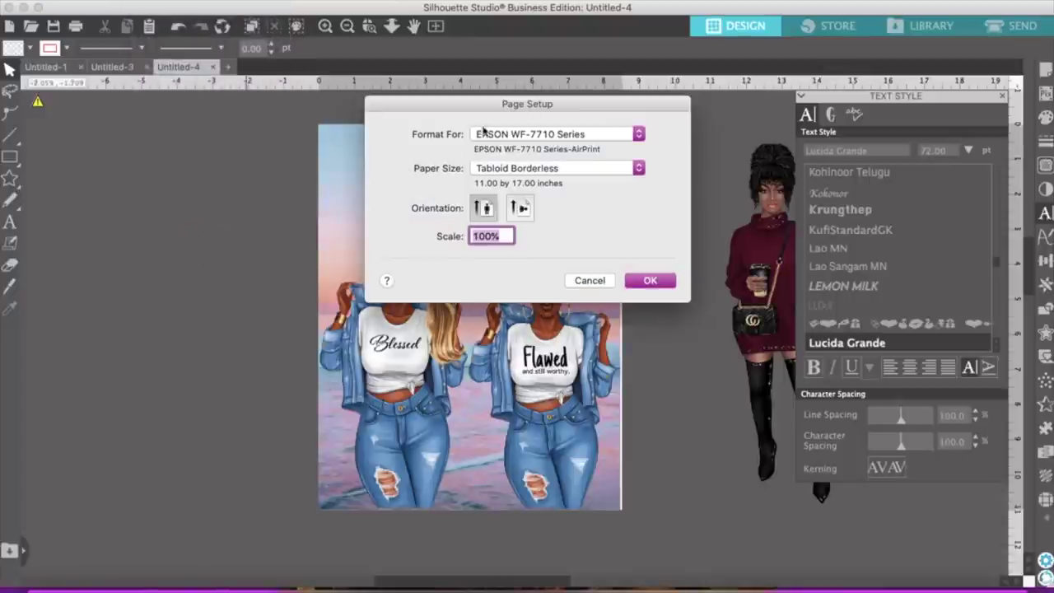
{"action": "left_click", "coordinate": [639, 169]}
{"action": "mouse_move", "coordinate": [634, 168]}
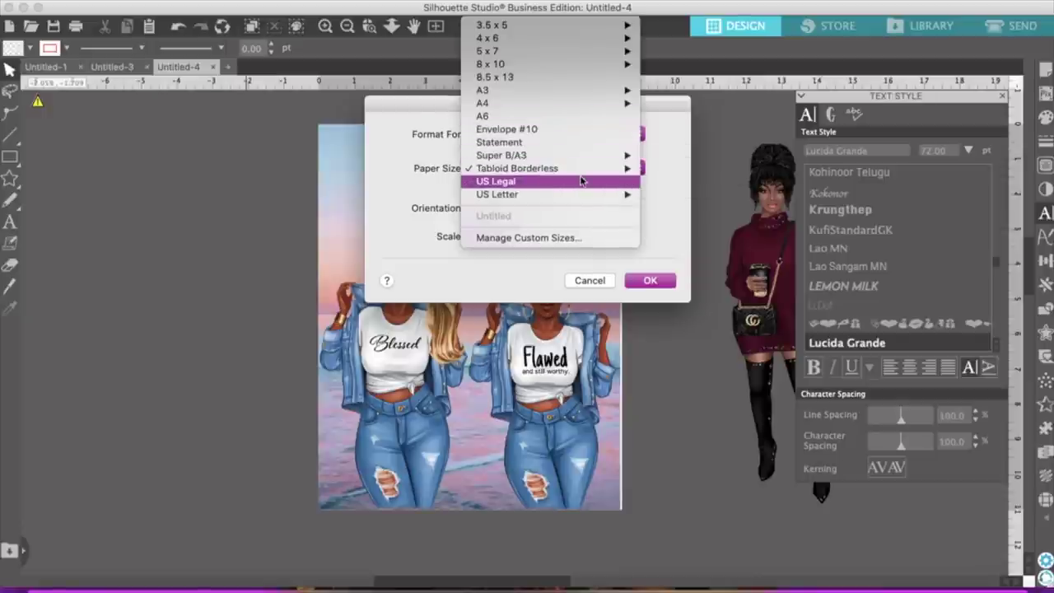
{"action": "mouse_move", "coordinate": [610, 194]}
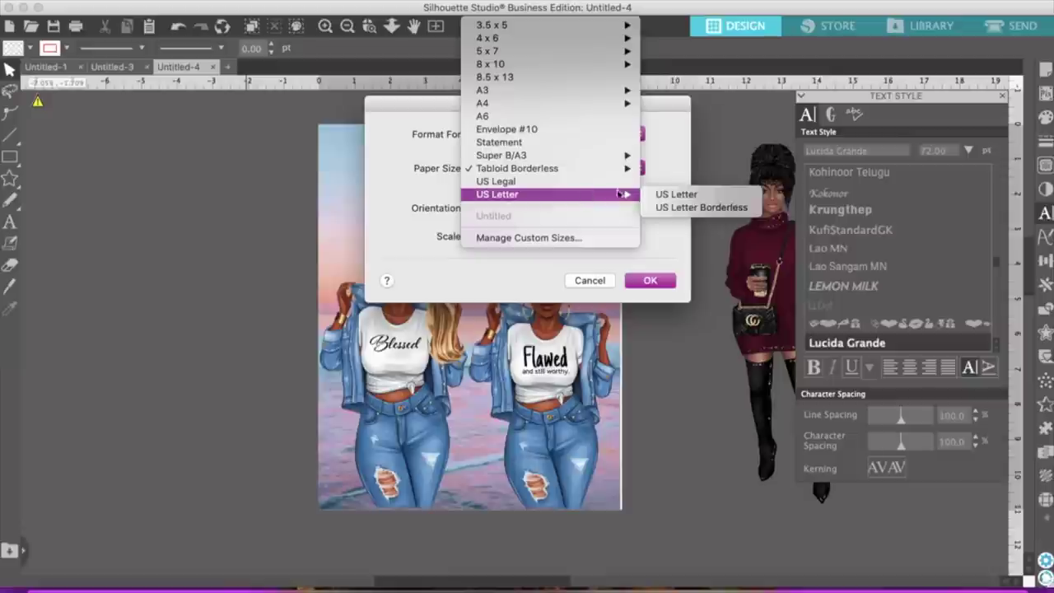
{"action": "left_click", "coordinate": [697, 208]}
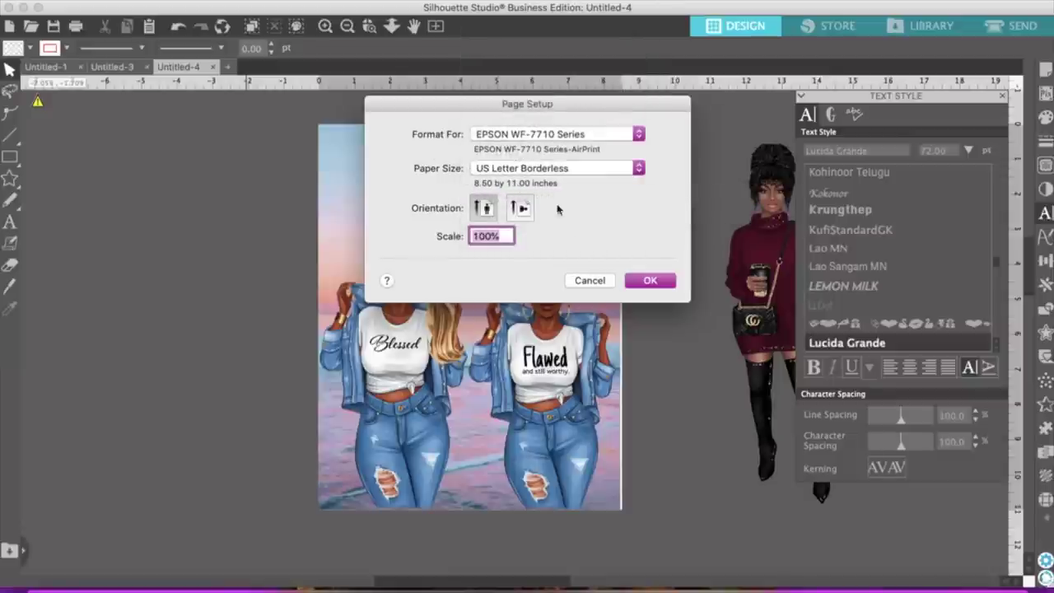
{"action": "left_click", "coordinate": [651, 281]}
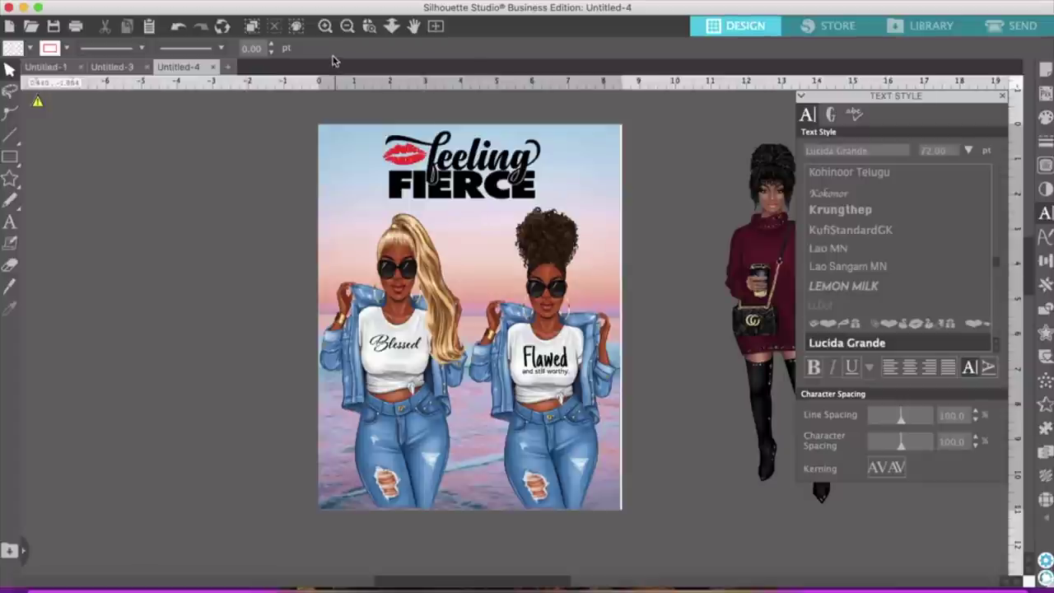
Check the print job's Layout and Media & Quality settings, and print one copy of the design on the EPSON WF-7710 Series.
{"action": "left_click", "coordinate": [148, 1]}
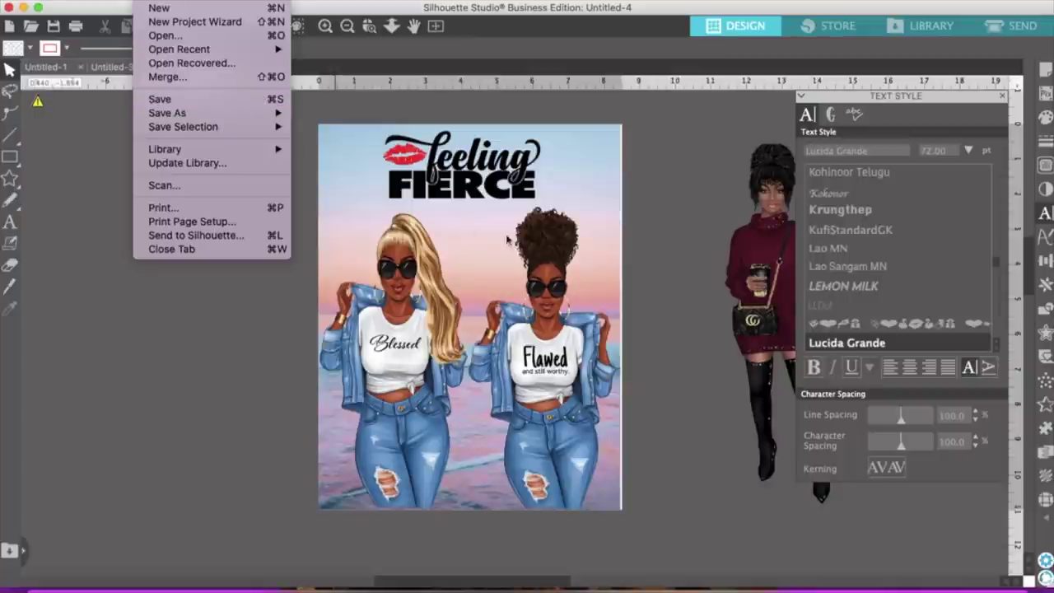
{"action": "mouse_move", "coordinate": [253, 150]}
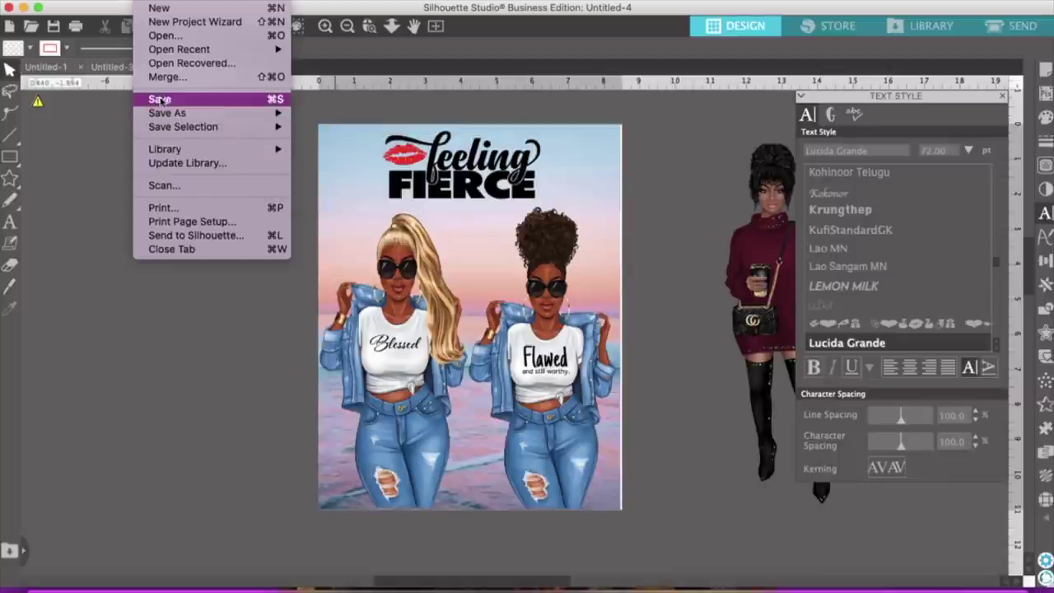
{"action": "left_click", "coordinate": [183, 209]}
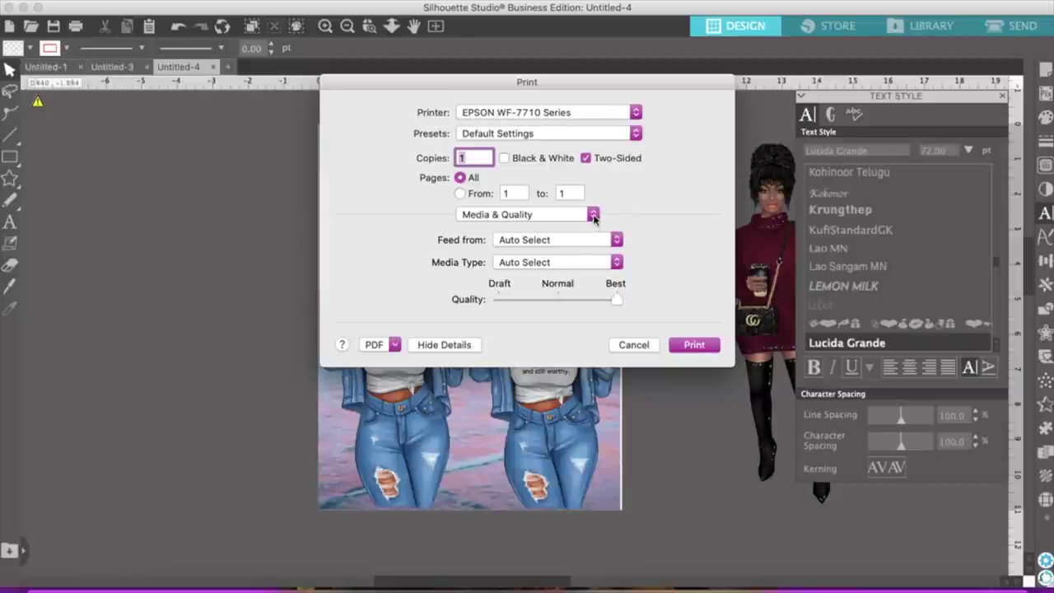
{"action": "left_click", "coordinate": [593, 215]}
{"action": "left_click", "coordinate": [590, 224]}
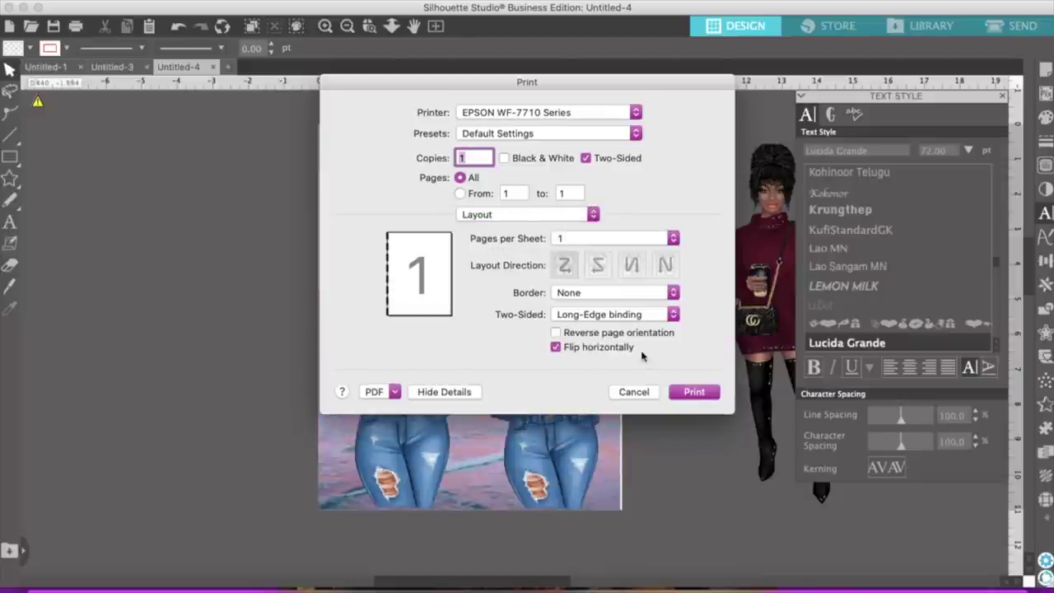
{"action": "left_click", "coordinate": [593, 215]}
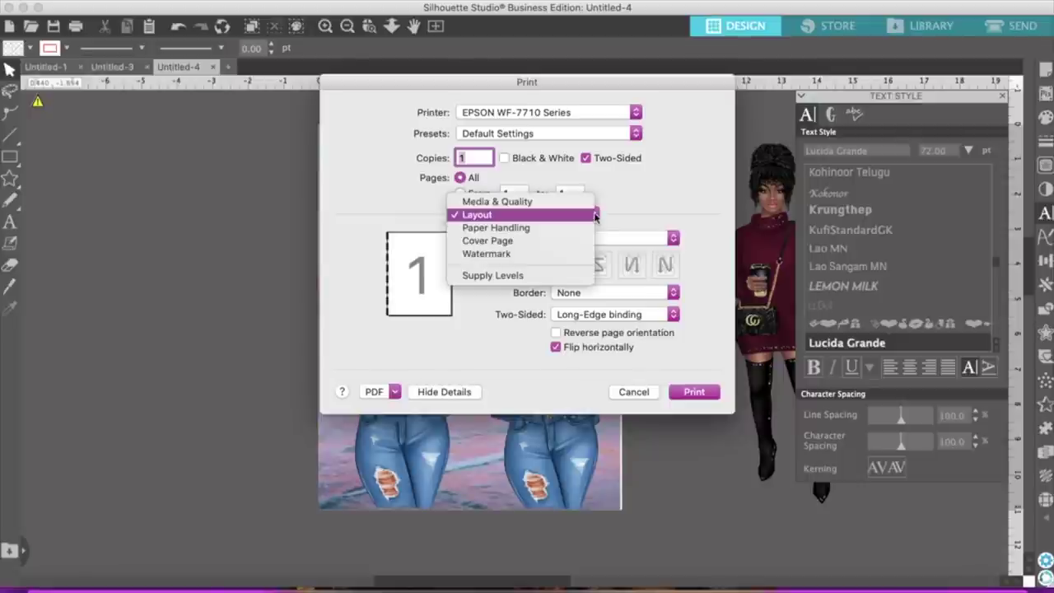
{"action": "left_click", "coordinate": [545, 203]}
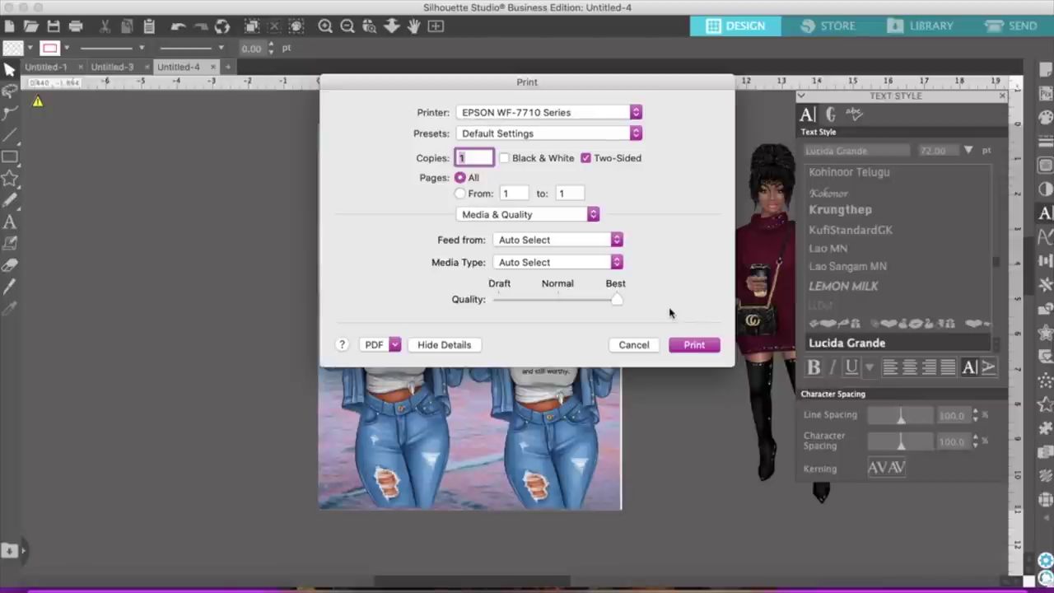
{"action": "left_click", "coordinate": [693, 346]}
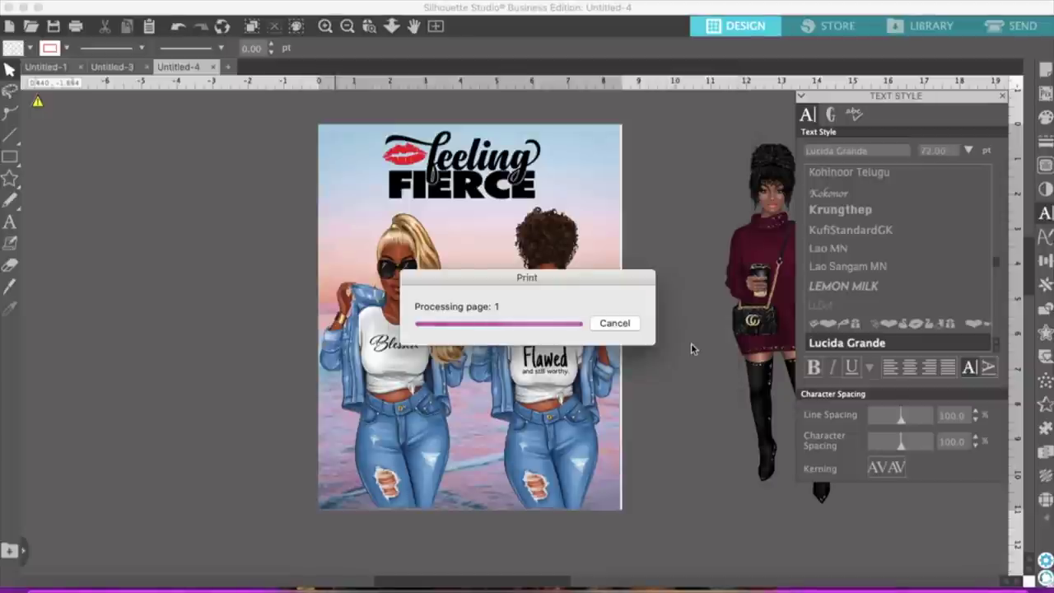